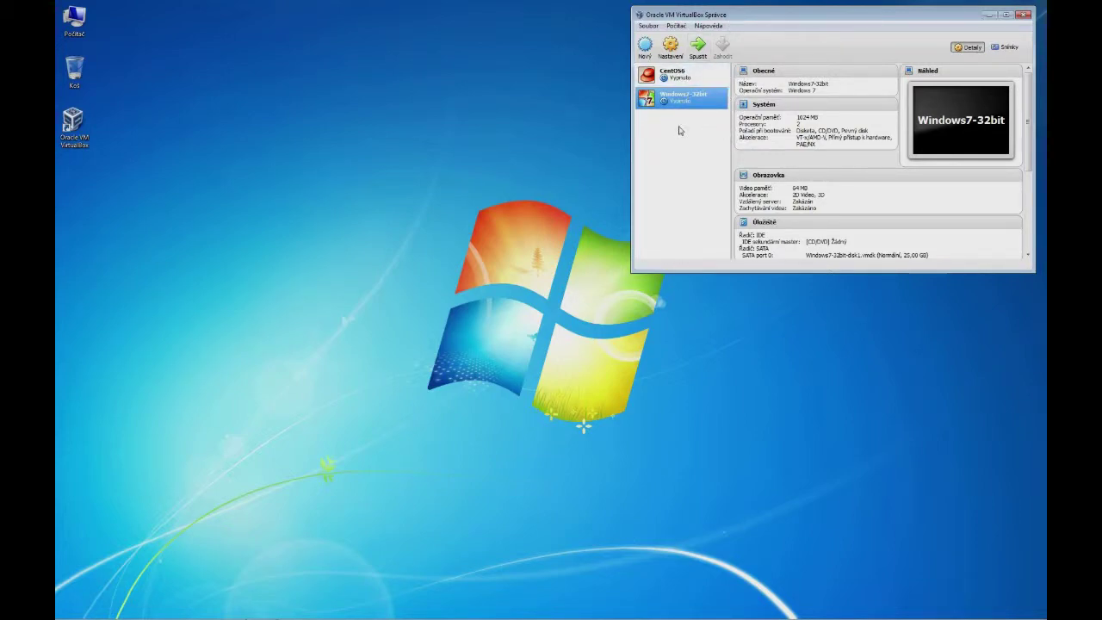
- Set up an appliance export of the Windows7-32bit virtual machine, naming the output OVA file Windows7-32bit
{"action": "left_click", "coordinate": [649, 26]}
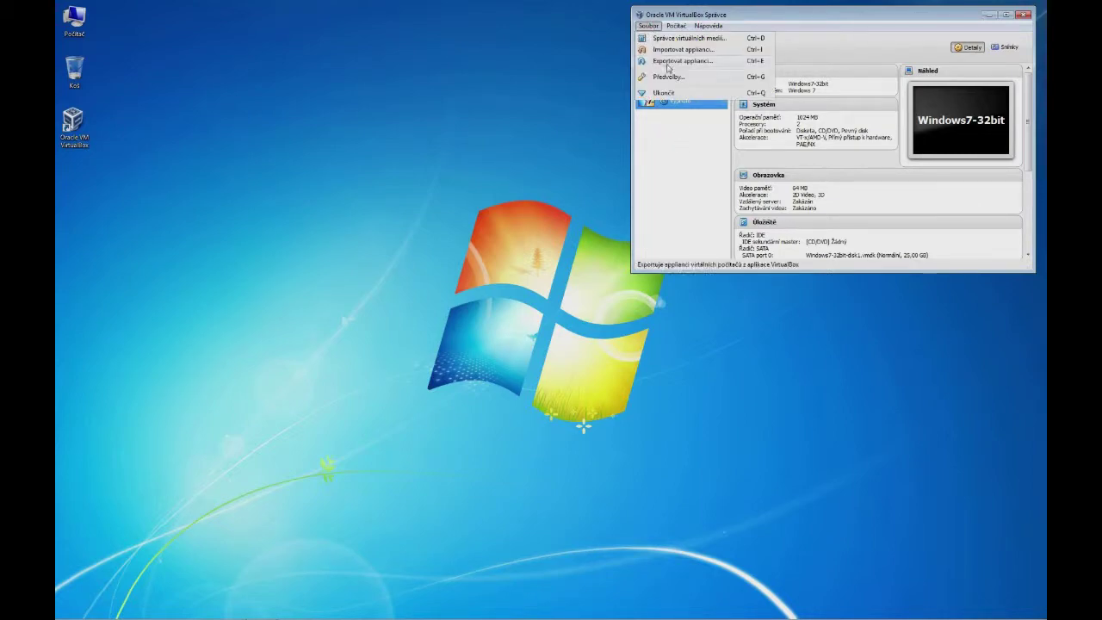
{"action": "left_click", "coordinate": [668, 62]}
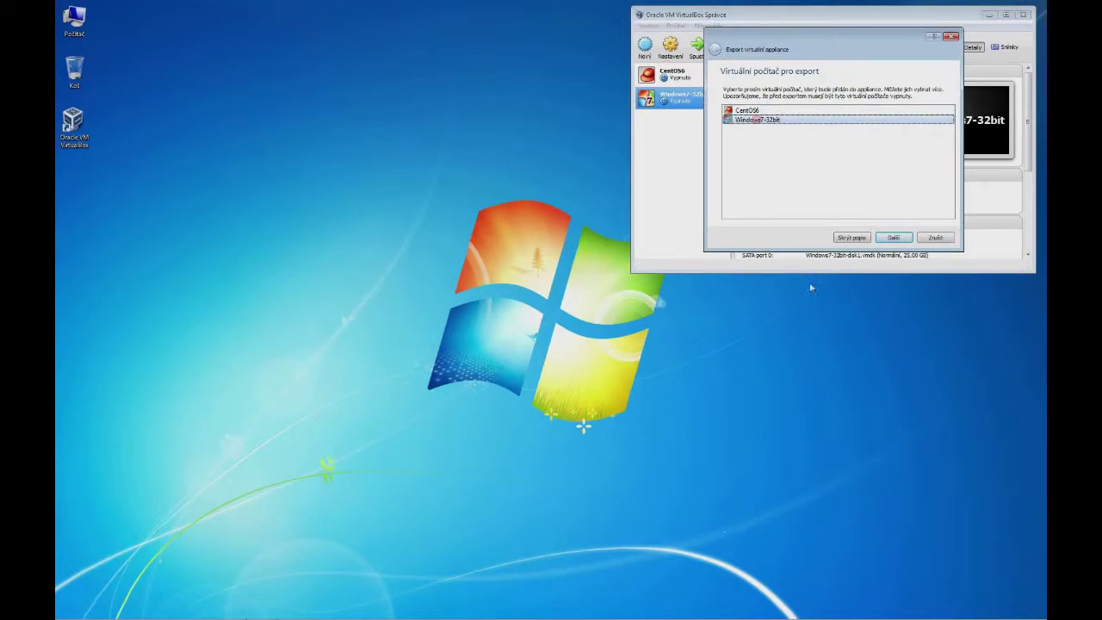
{"action": "left_click", "coordinate": [892, 241]}
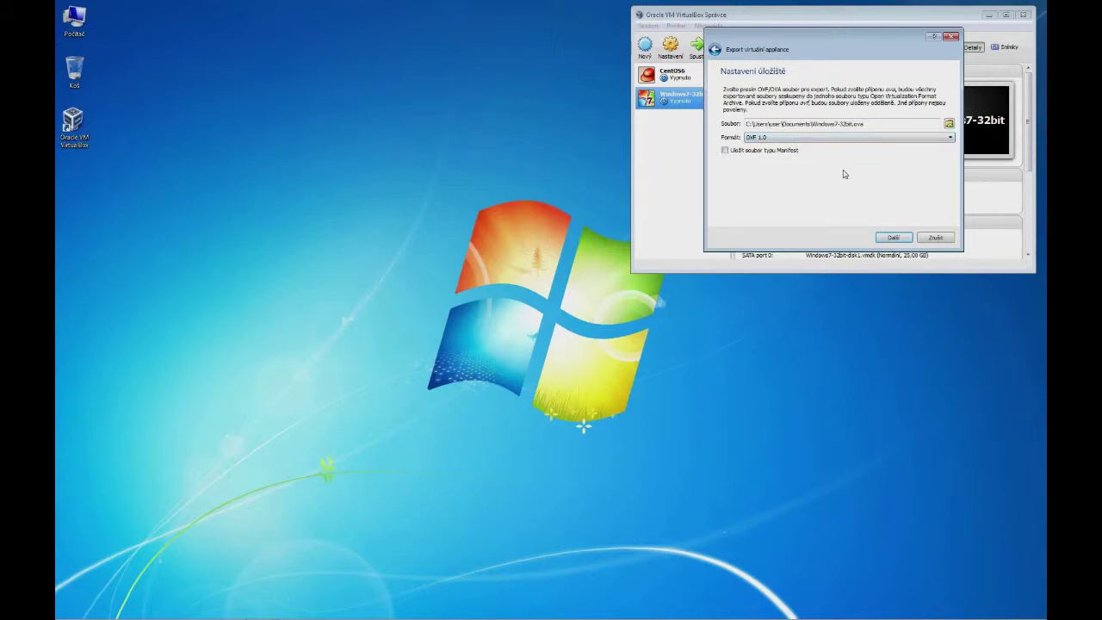
{"action": "left_click", "coordinate": [949, 124]}
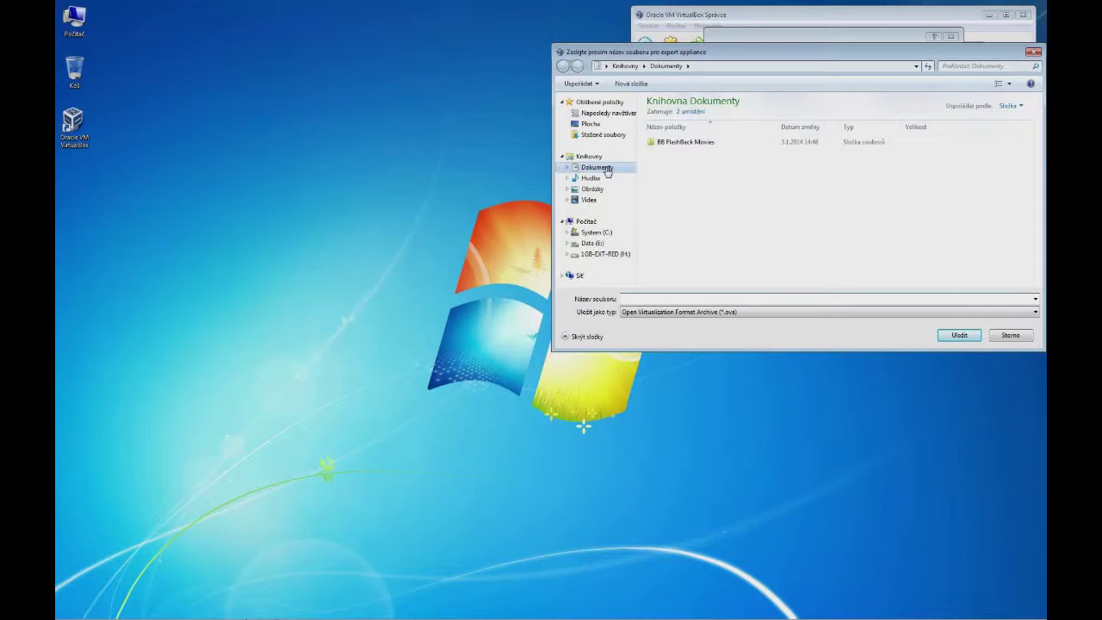
{"action": "left_click", "coordinate": [637, 298]}
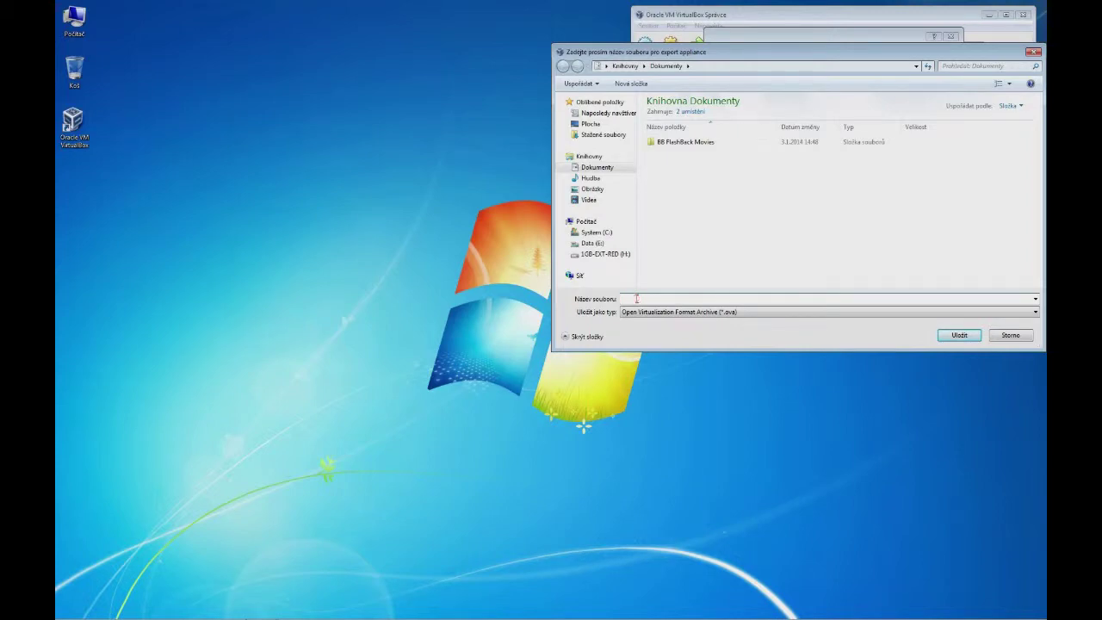
{"action": "type", "text": "Windows7-32bit"}
{"action": "key", "text": "Return"}
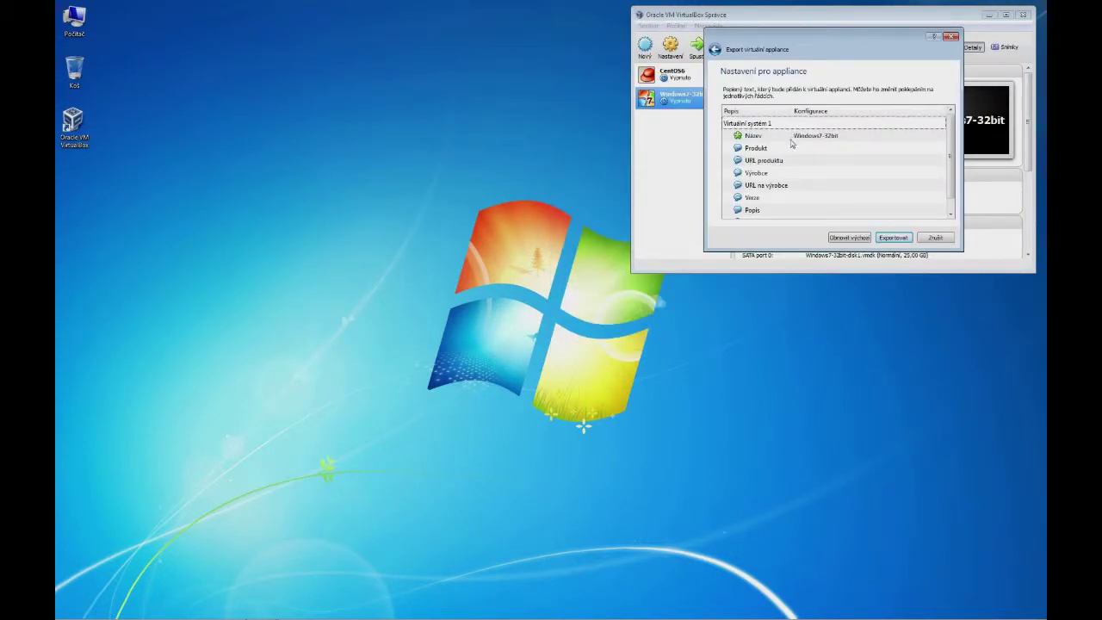
- Review the descriptive fields of the appliance and run the export without filling them in
{"action": "left_click", "coordinate": [792, 148]}
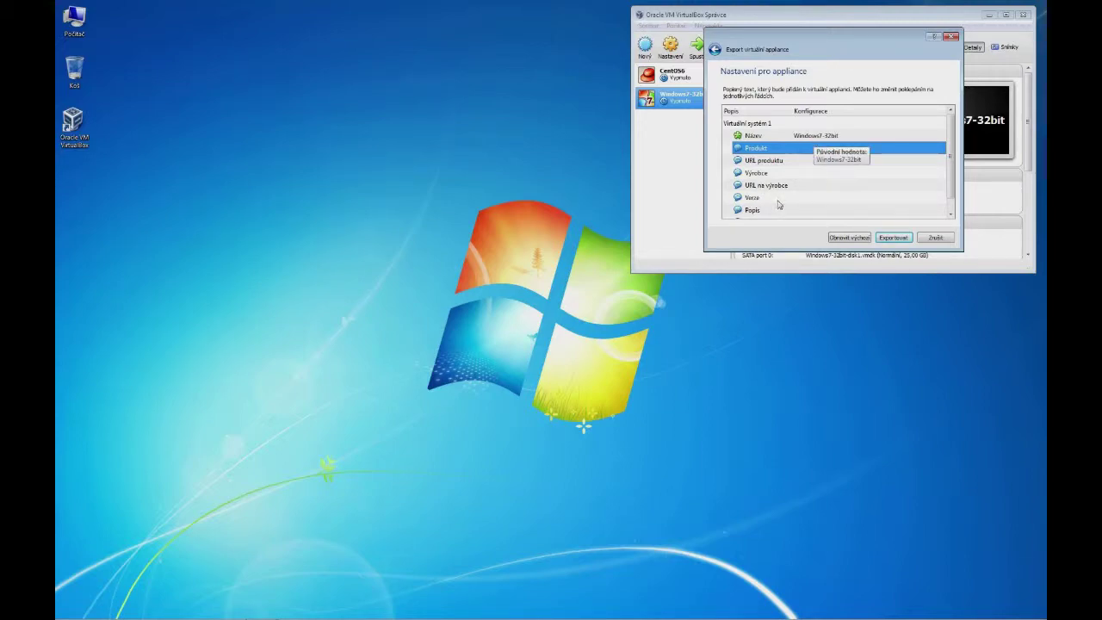
{"action": "scroll", "coordinate": [951, 167], "scroll_direction": "down", "scroll_amount": 1}
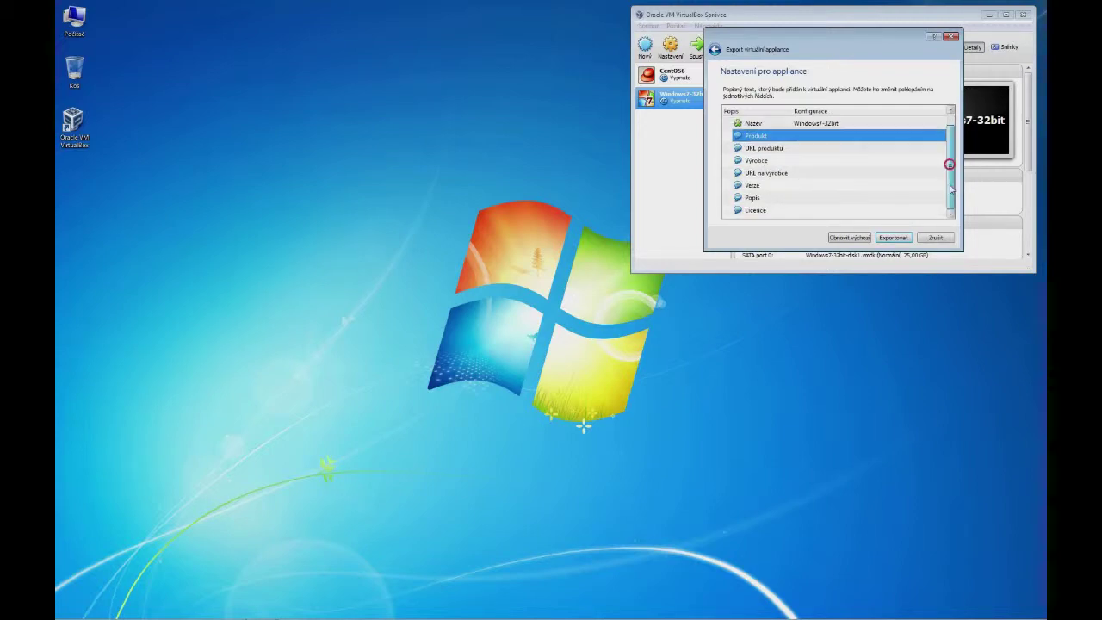
{"action": "left_click", "coordinate": [894, 238]}
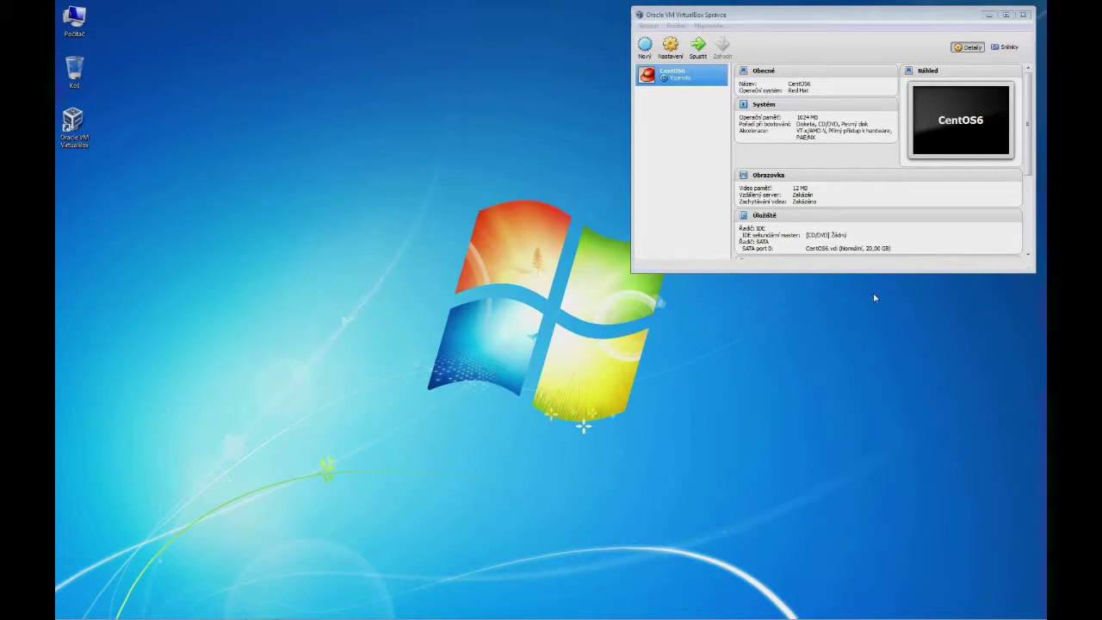
- Start an appliance import from the Windows7-32bit file in the VirtualBox-vzory folder on the 1GB-EXT-RED (H:) drive
{"action": "left_click", "coordinate": [649, 28]}
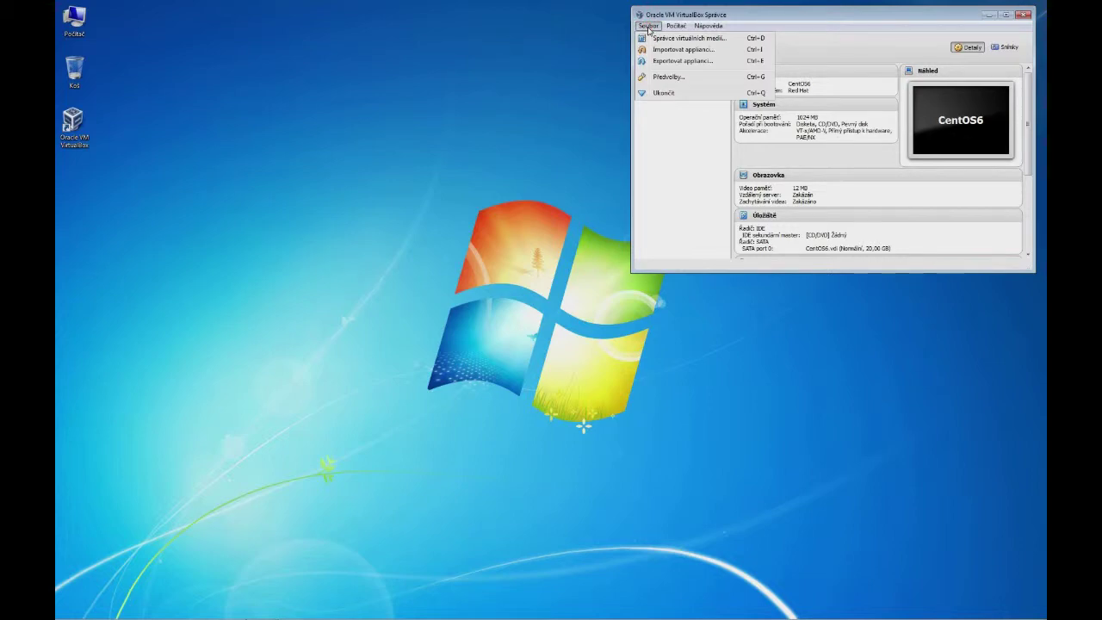
{"action": "left_click", "coordinate": [669, 49]}
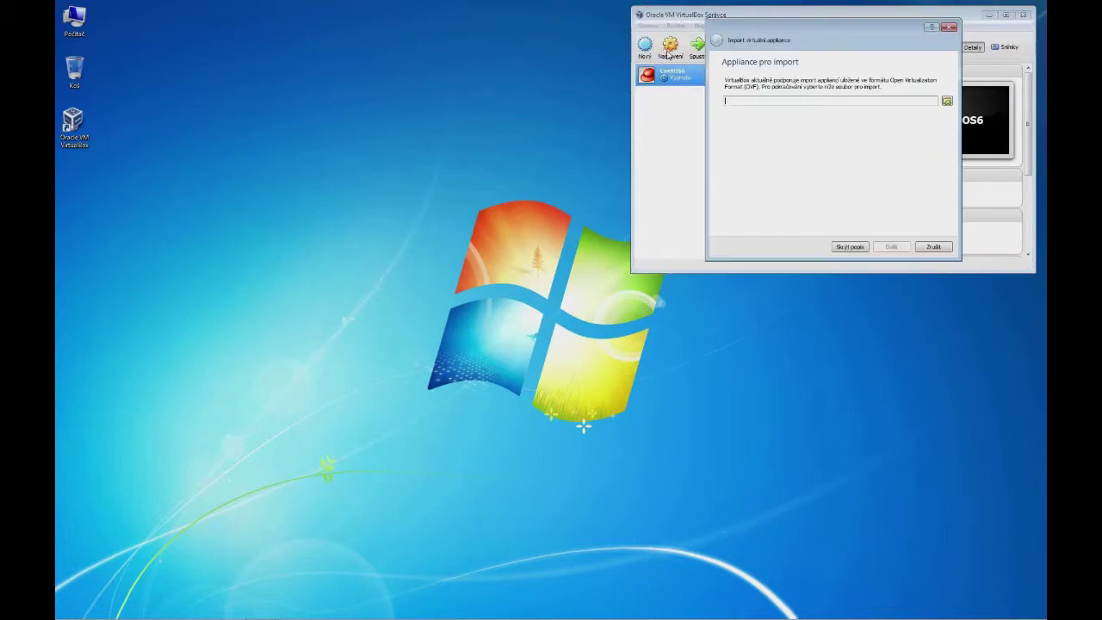
{"action": "left_click", "coordinate": [948, 100]}
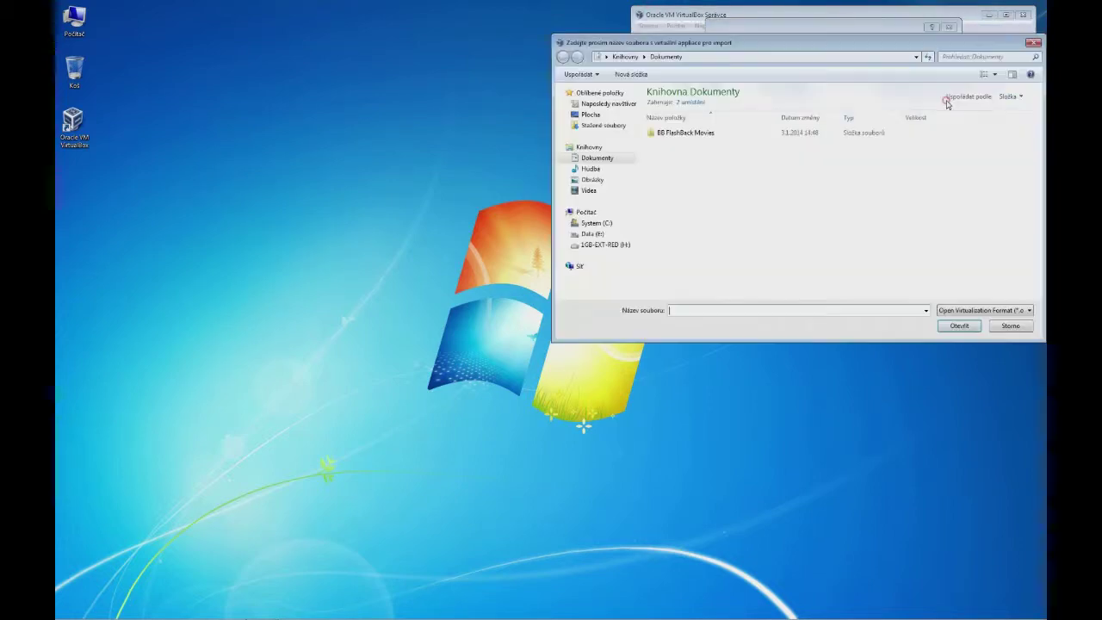
{"action": "left_click", "coordinate": [602, 246]}
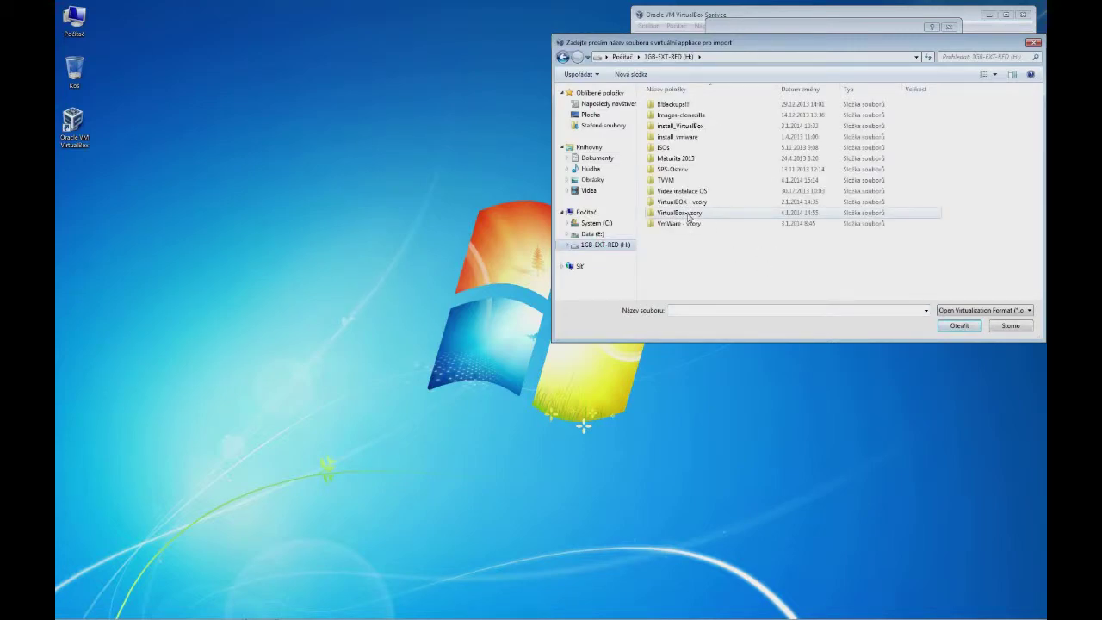
{"action": "double_click", "coordinate": [688, 214]}
{"action": "left_click", "coordinate": [693, 180]}
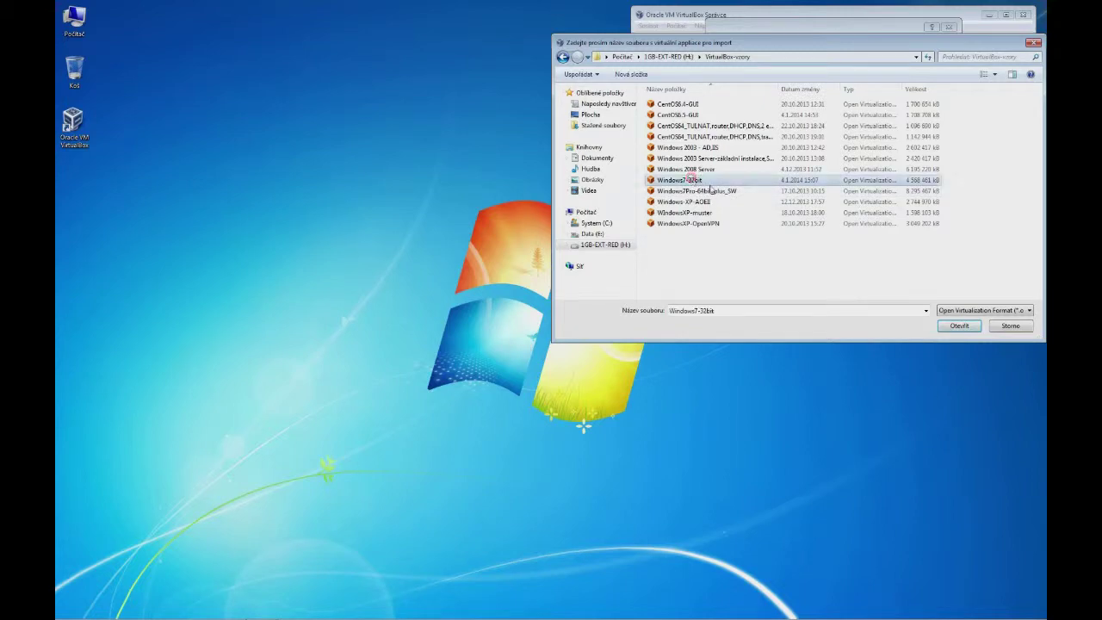
{"action": "left_click", "coordinate": [958, 327]}
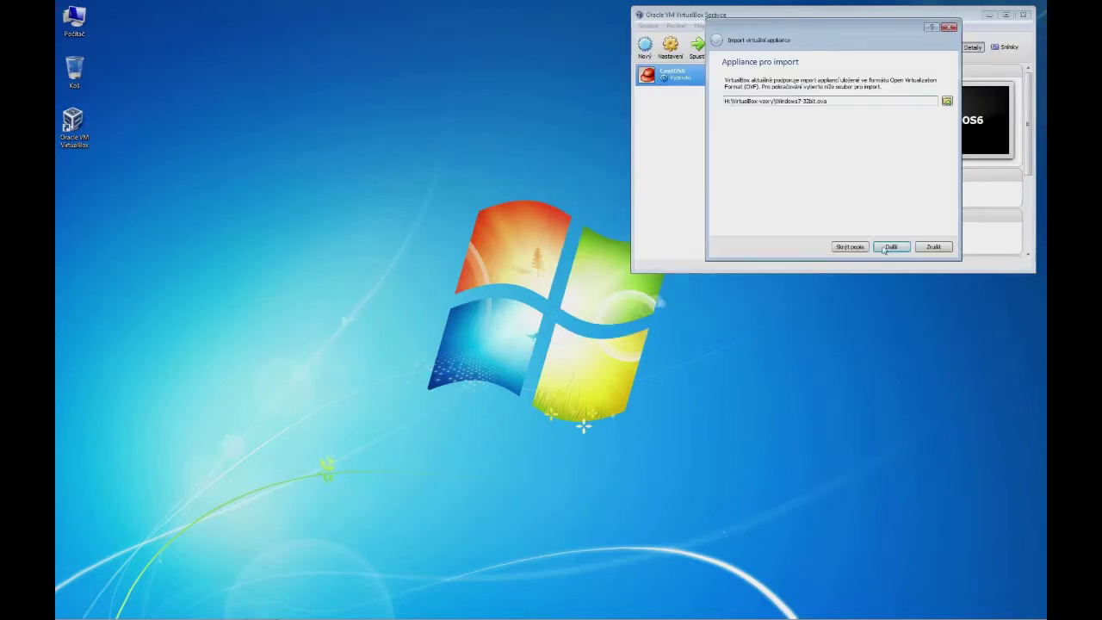
{"action": "left_click", "coordinate": [891, 248]}
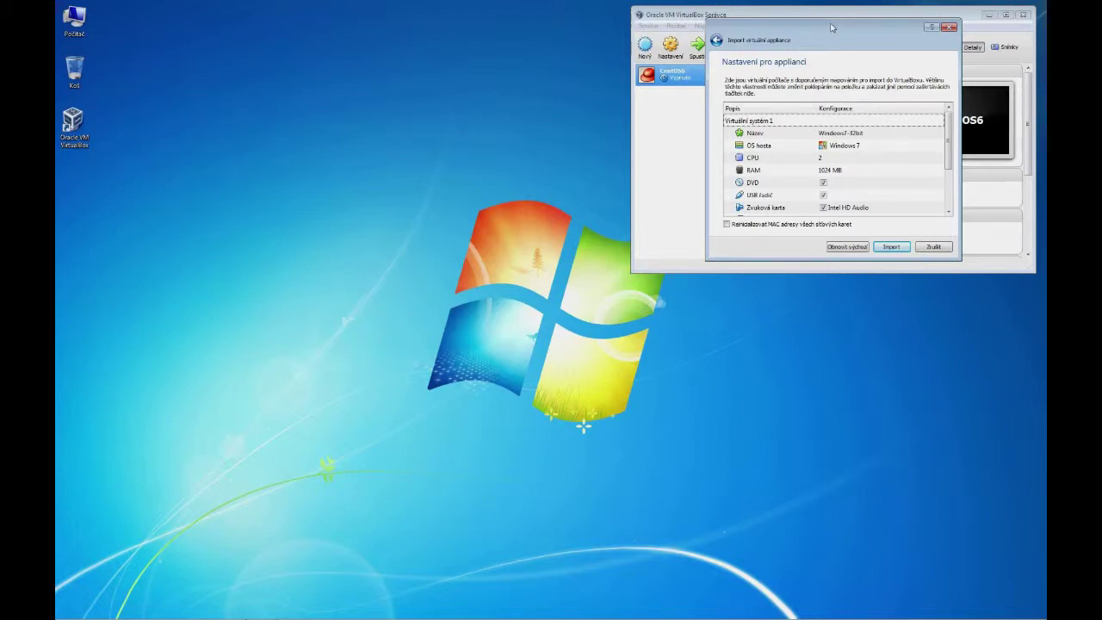
- Enable reinitialising the MAC addresses of all network cards and import the appliance with its other hardware settings as they are
{"action": "left_click", "coordinate": [727, 224]}
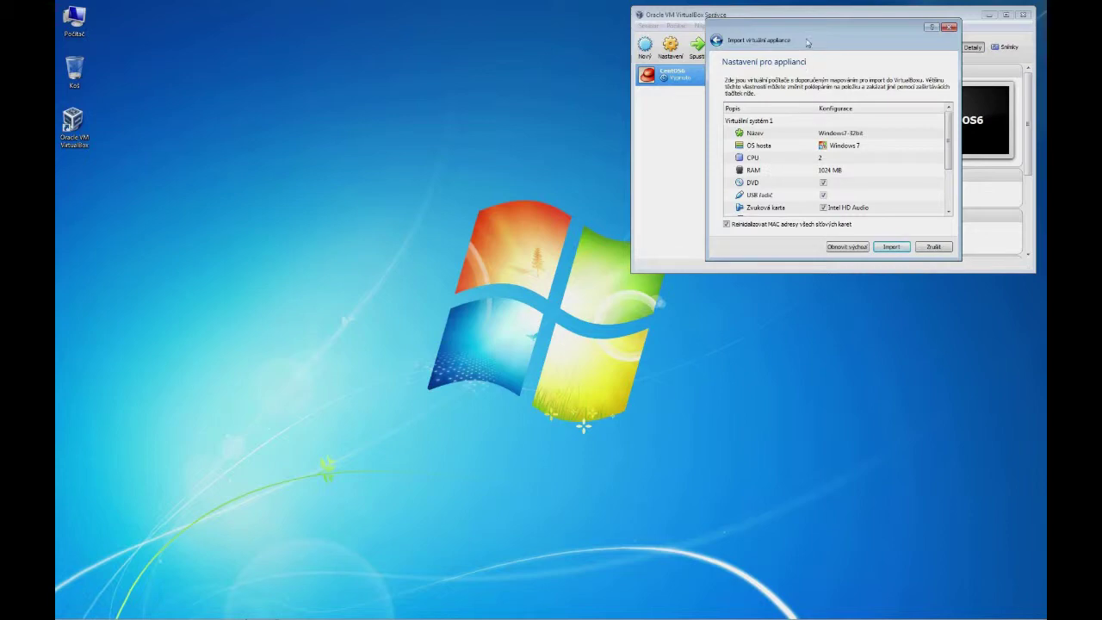
{"action": "left_click", "coordinate": [769, 162]}
{"action": "left_click", "coordinate": [827, 164]}
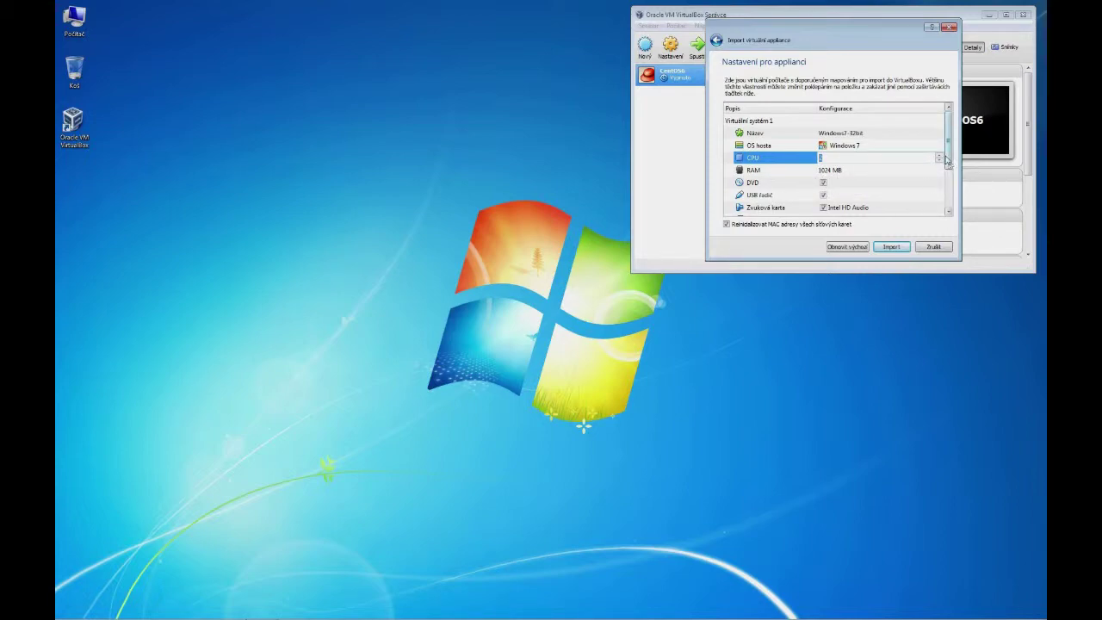
{"action": "scroll", "coordinate": [945, 168], "scroll_direction": "down", "scroll_amount": 1}
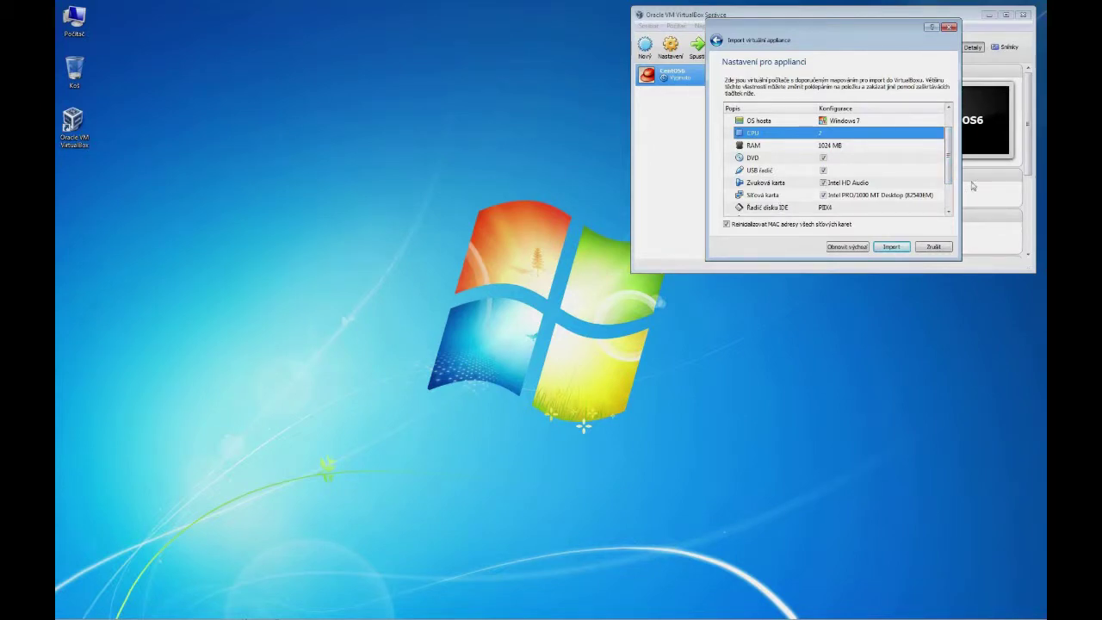
{"action": "scroll", "coordinate": [949, 183], "scroll_direction": "down", "scroll_amount": 1}
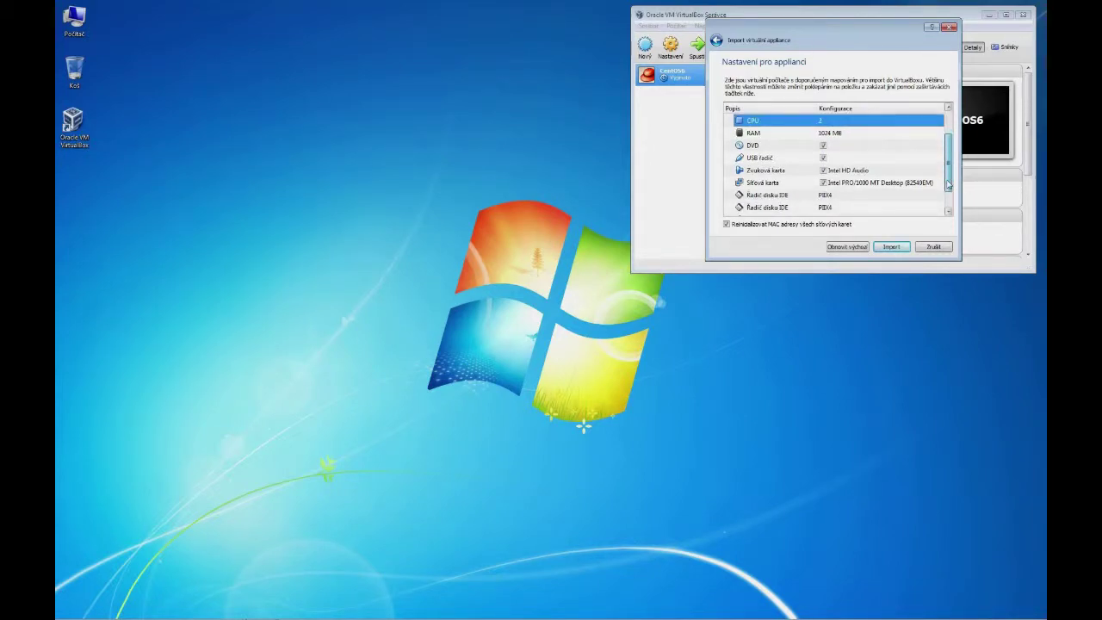
{"action": "scroll", "coordinate": [950, 183], "scroll_direction": "up", "scroll_amount": 3}
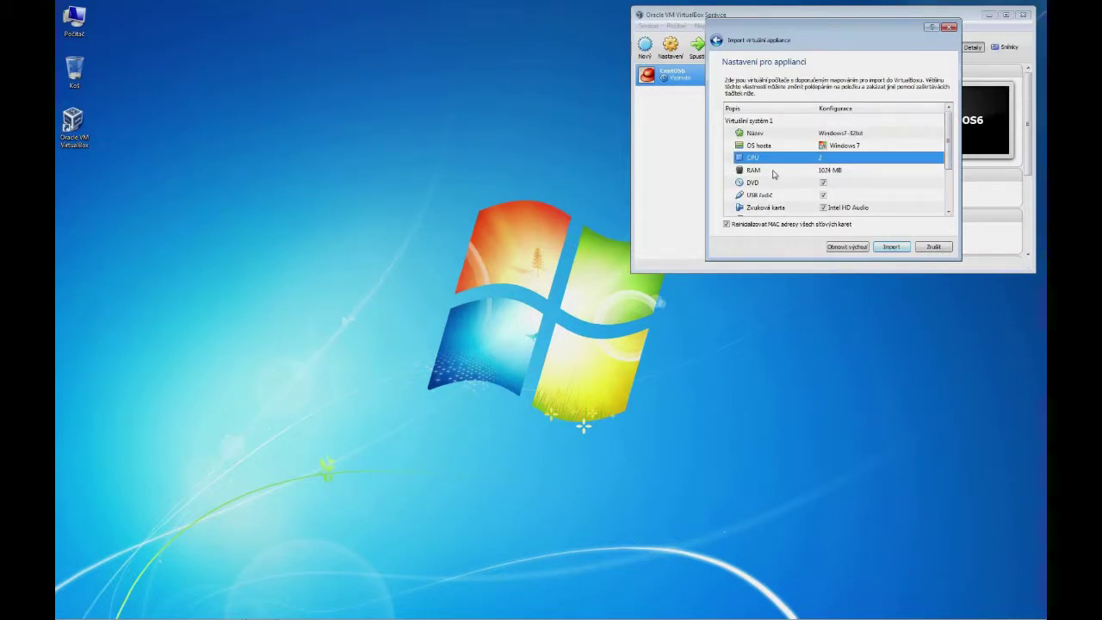
{"action": "left_click", "coordinate": [891, 248]}
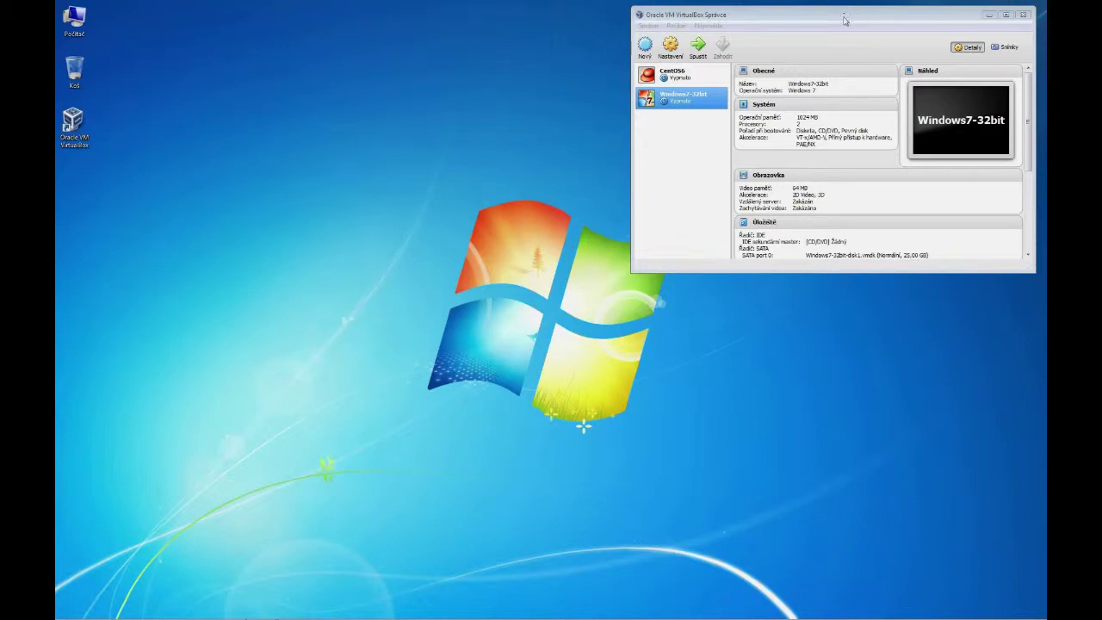
- Start the Windows7-32bit virtual machine and sign in to the Administrator account with the account password
{"action": "left_click", "coordinate": [698, 50]}
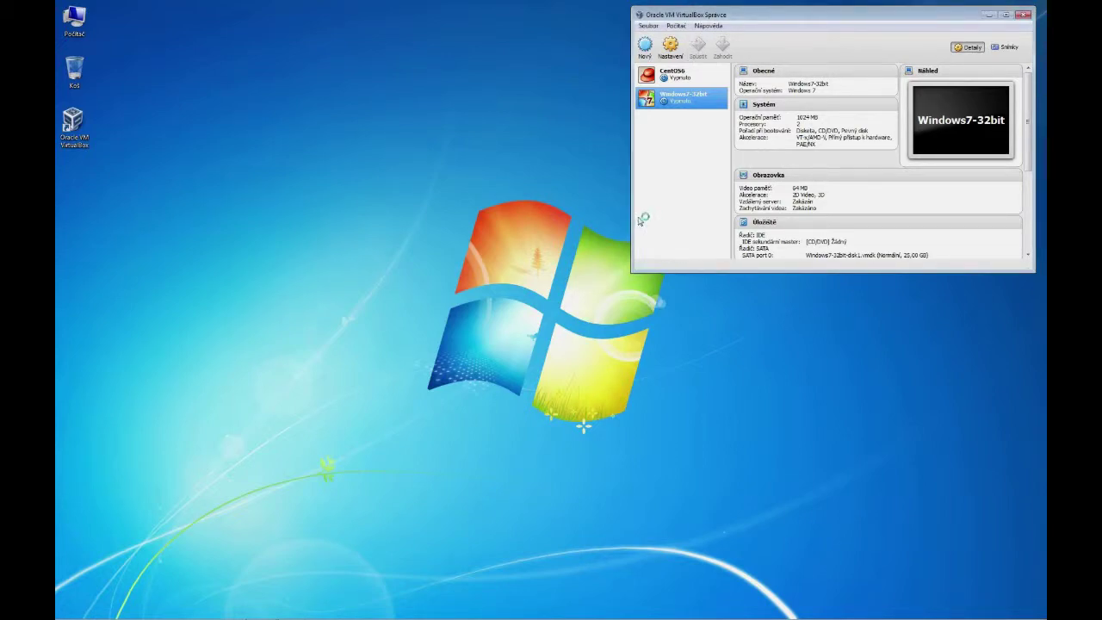
{"action": "left_click_drag", "start_coordinate": [327, 150], "coordinate": [574, 129]}
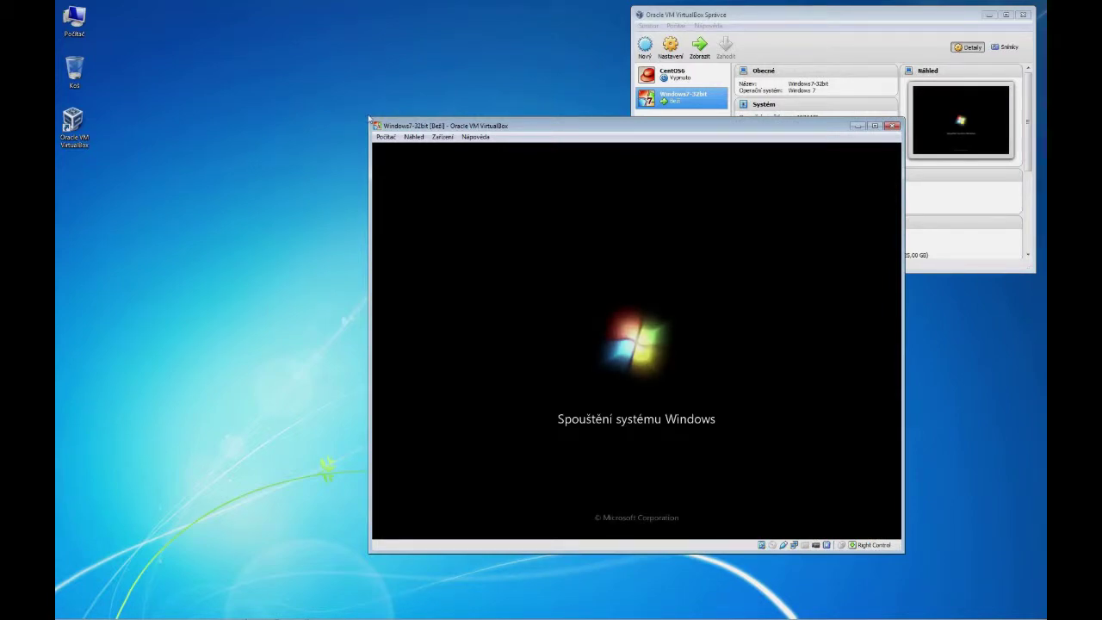
{"action": "type", "text": "•••••••"}
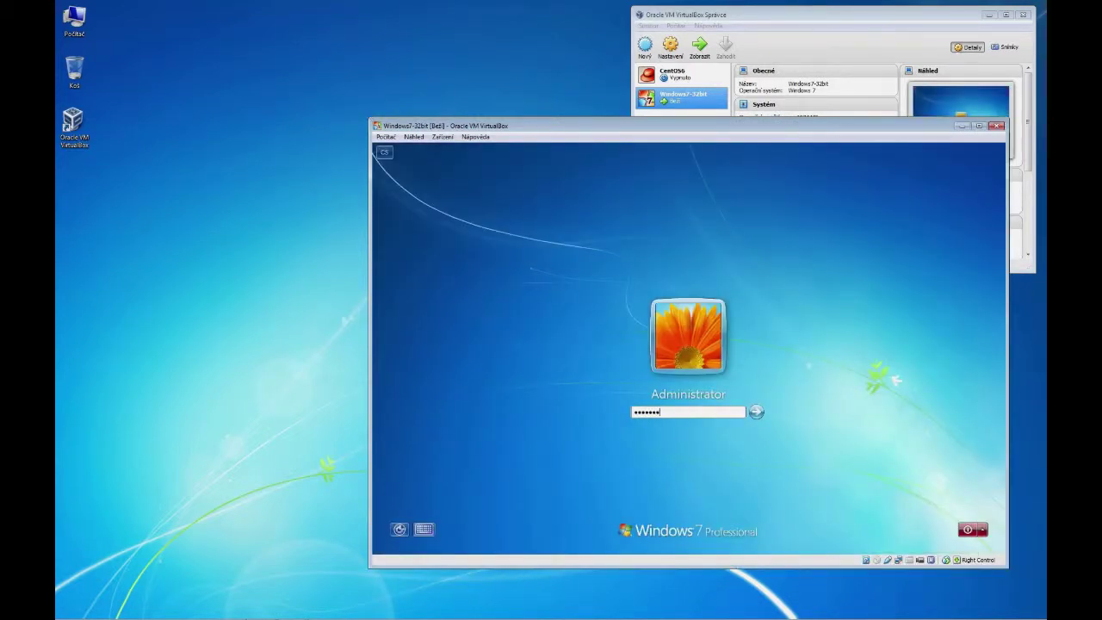
{"action": "key", "text": "Return"}
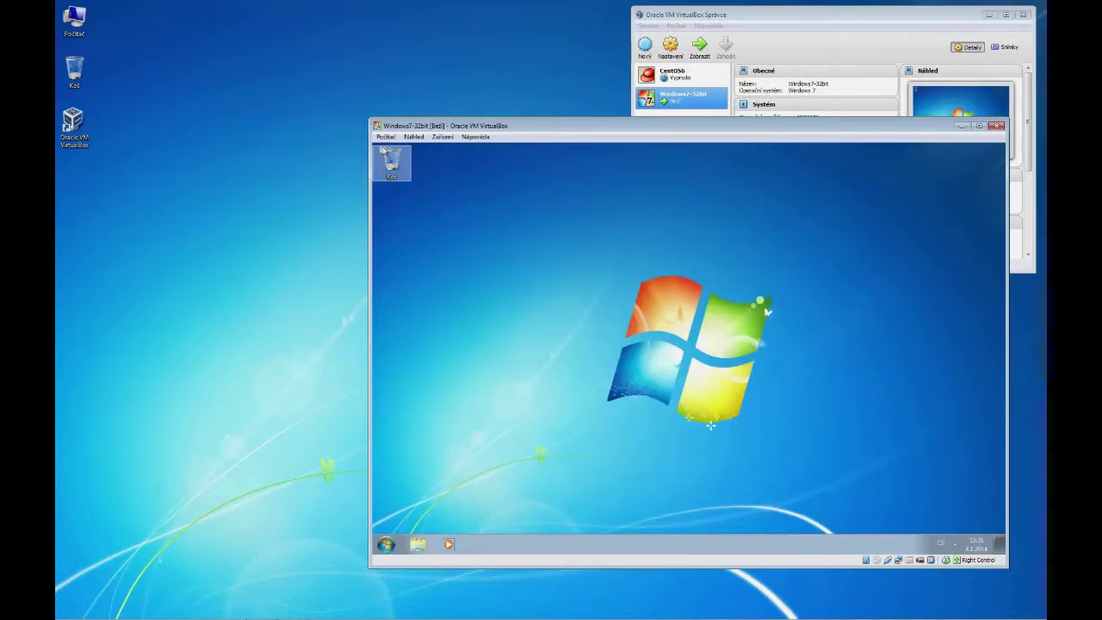
- Take a snapshot of the running virtual machine named "Výchozí nastavení"
{"action": "left_click", "coordinate": [386, 137]}
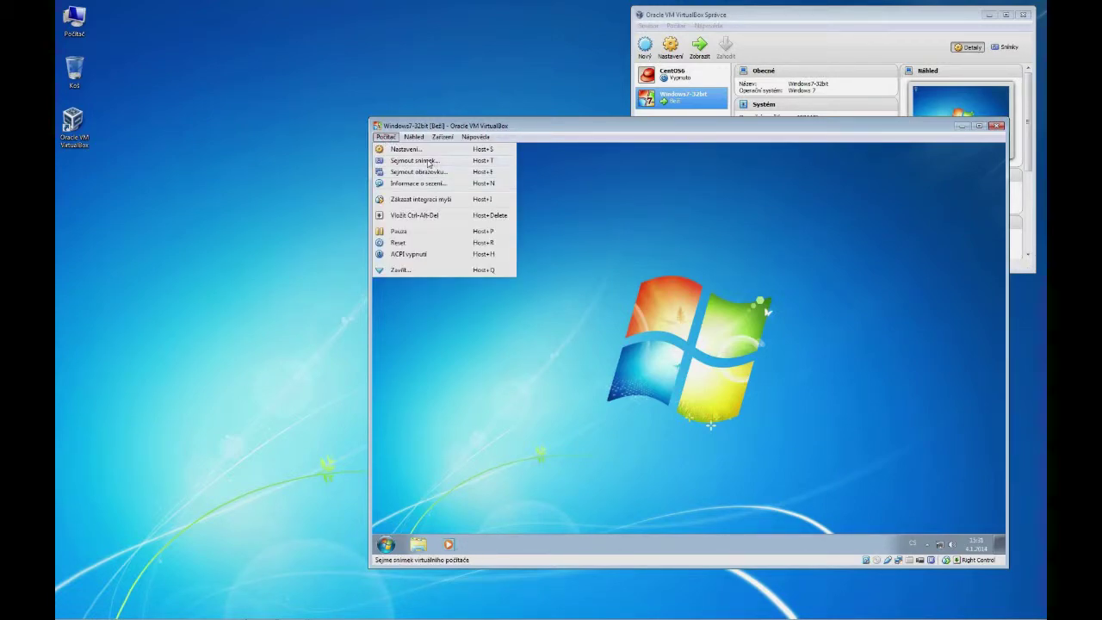
{"action": "left_click", "coordinate": [413, 163]}
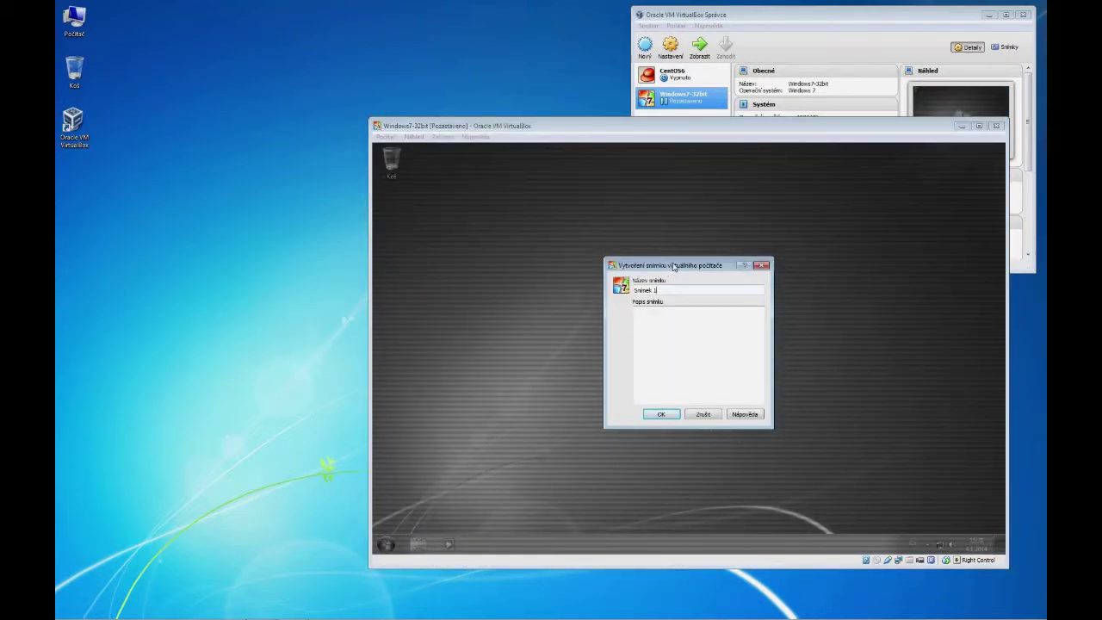
{"action": "left_click_drag", "start_coordinate": [682, 266], "coordinate": [598, 222]}
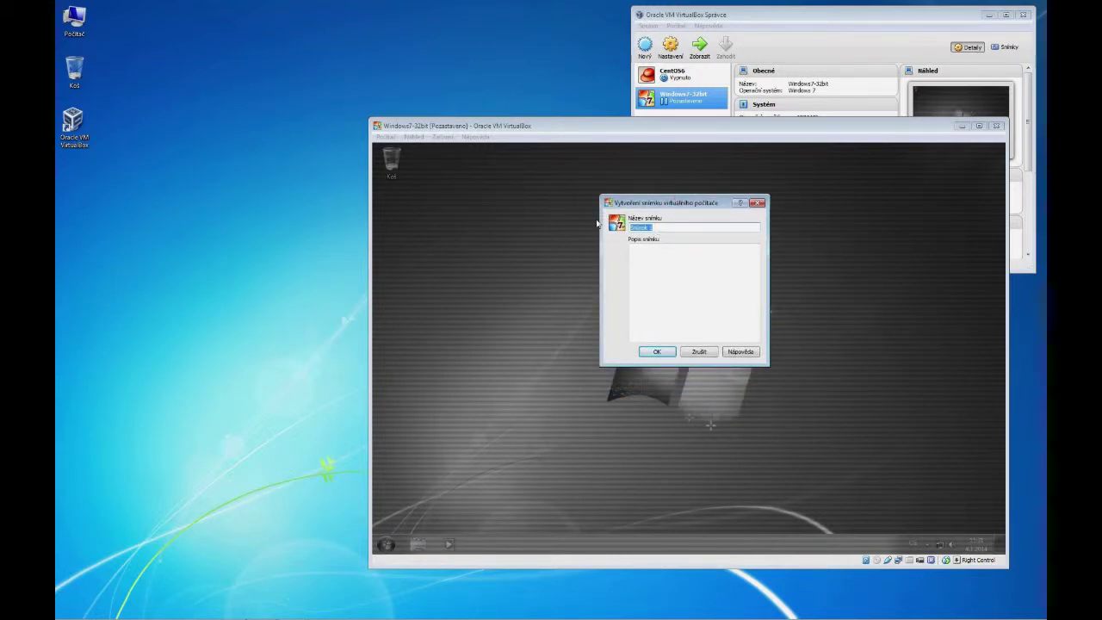
{"action": "type", "text": "Výchozí nastavení"}
{"action": "left_click", "coordinate": [657, 351]}
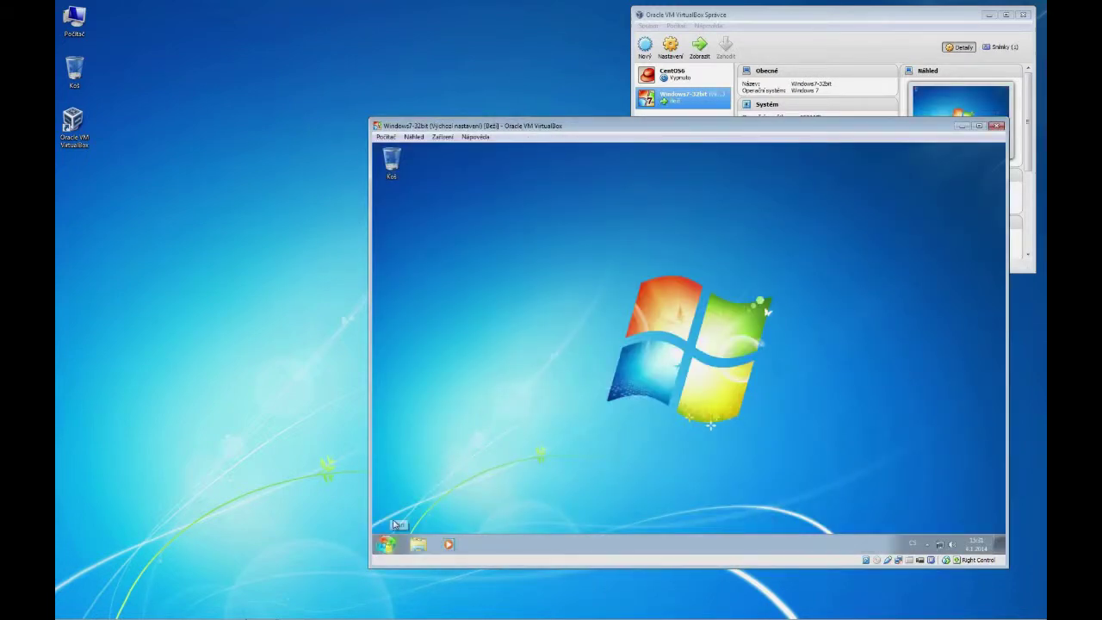
- Change the guest system's desktop background to the solid dark orange-red colour and save the change
{"action": "right_click", "coordinate": [551, 237]}
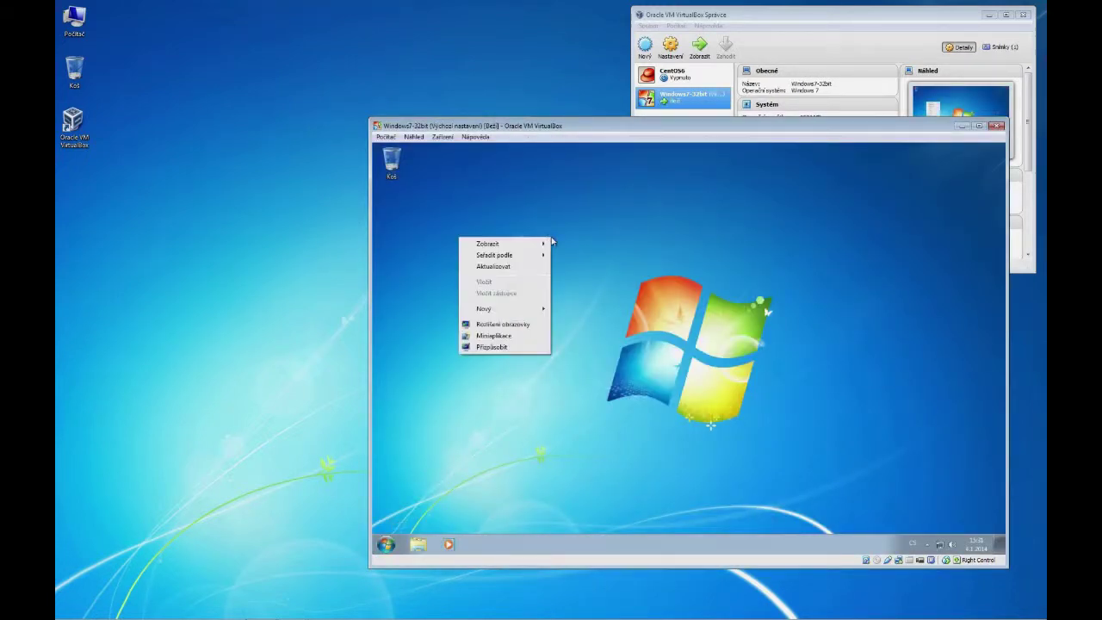
{"action": "left_click", "coordinate": [498, 347]}
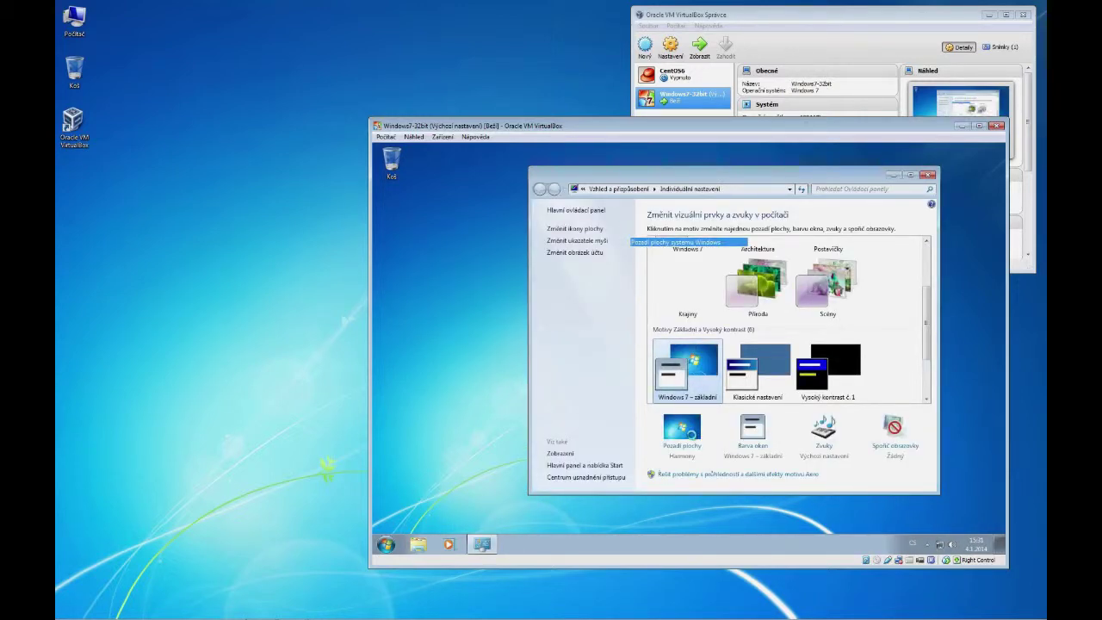
{"action": "left_click", "coordinate": [689, 435]}
{"action": "left_click", "coordinate": [697, 250]}
{"action": "left_click", "coordinate": [658, 285]}
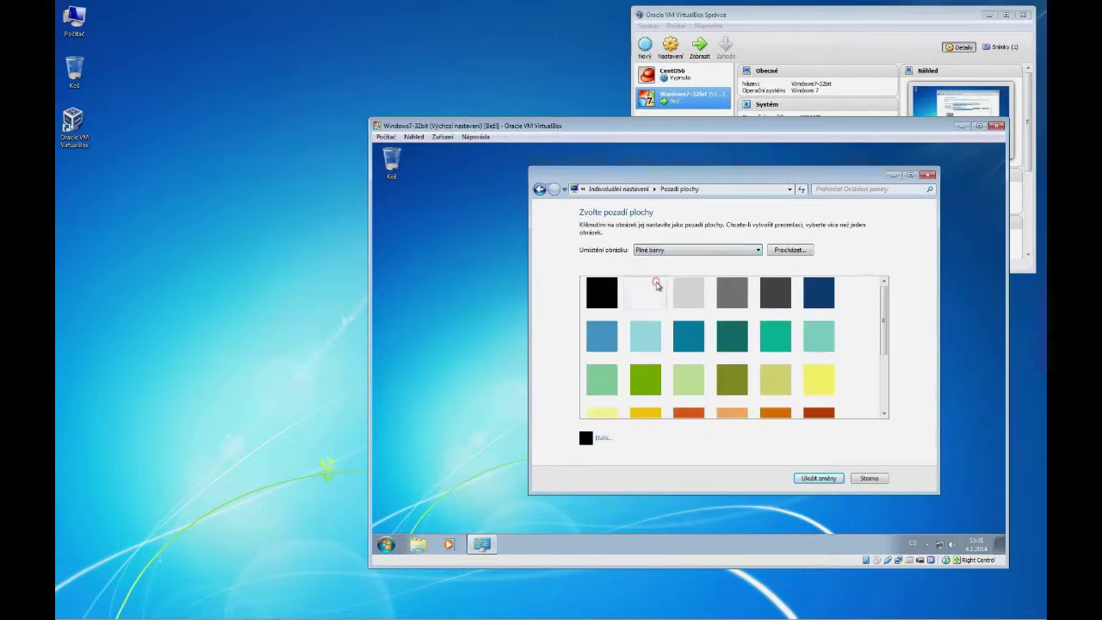
{"action": "left_click", "coordinate": [827, 413]}
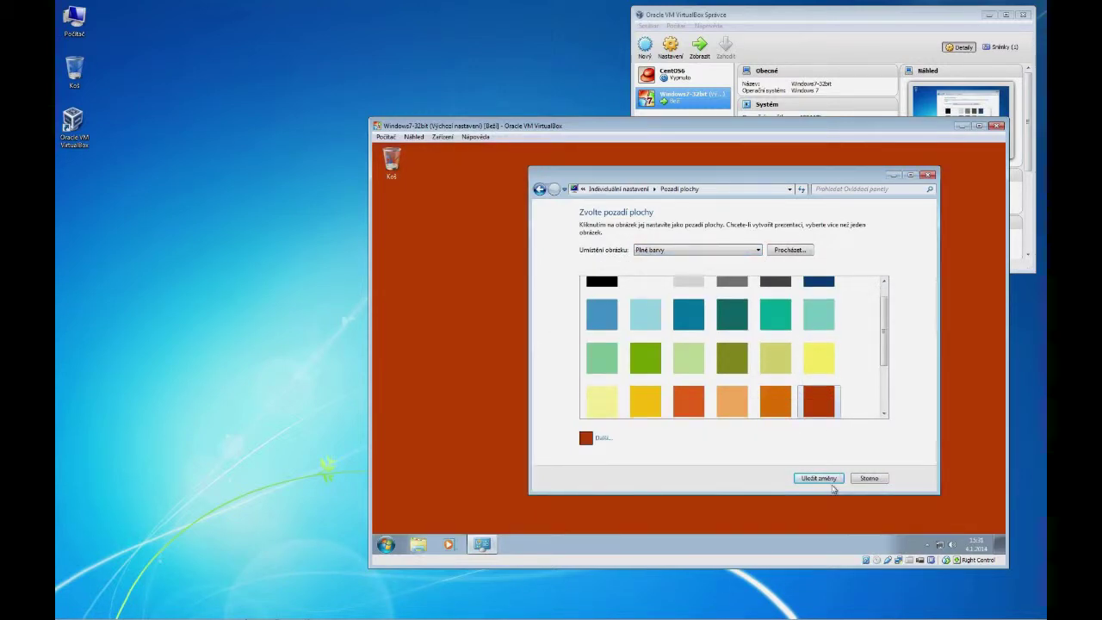
{"action": "left_click", "coordinate": [820, 479]}
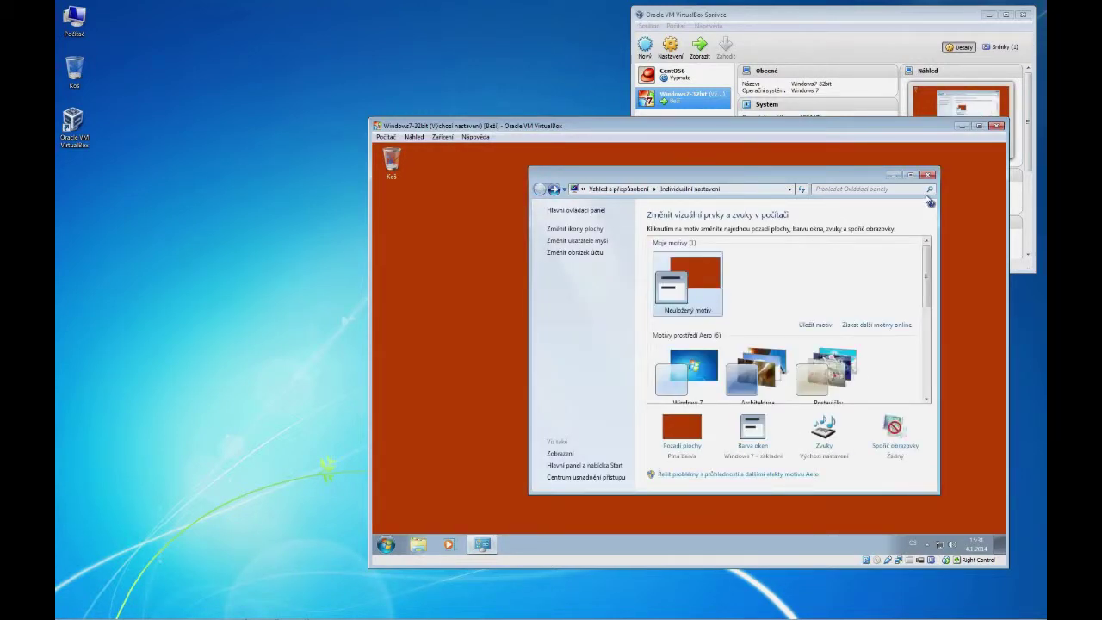
- Close the guest system's personalisation window and move the virtual machine window slightly across the host desktop
{"action": "left_click", "coordinate": [928, 175]}
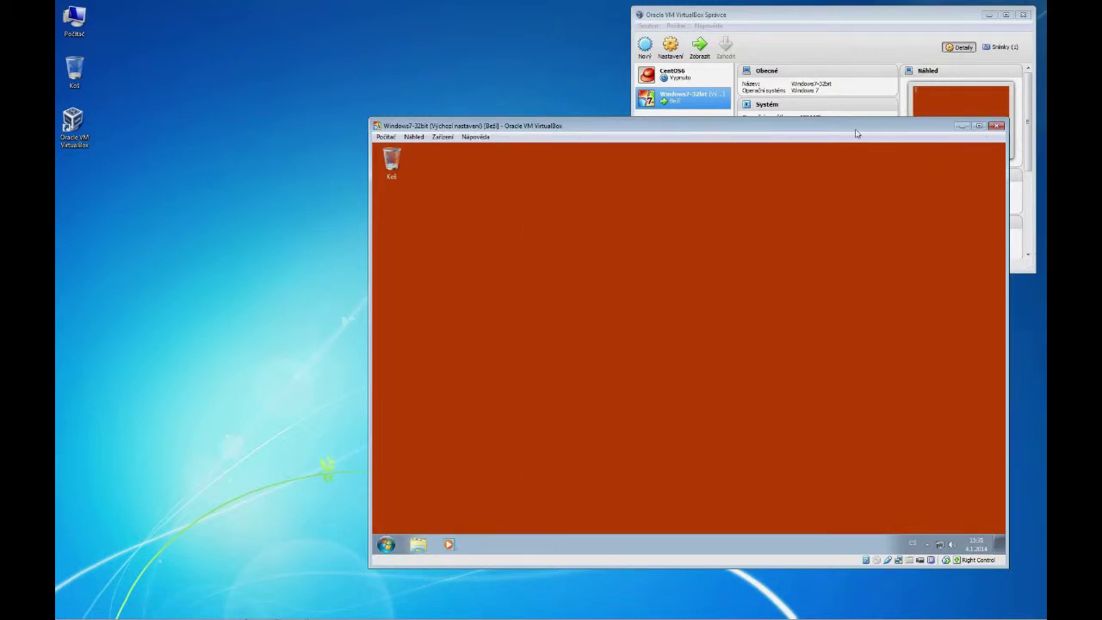
{"action": "left_click_drag", "start_coordinate": [754, 124], "coordinate": [661, 116]}
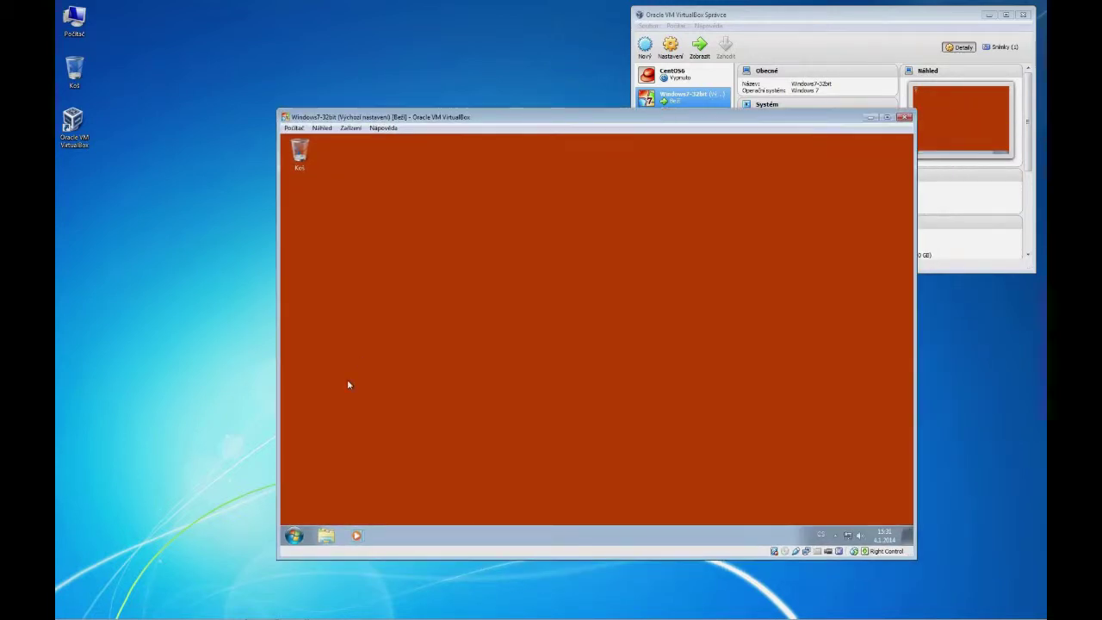
{"action": "left_click", "coordinate": [294, 535]}
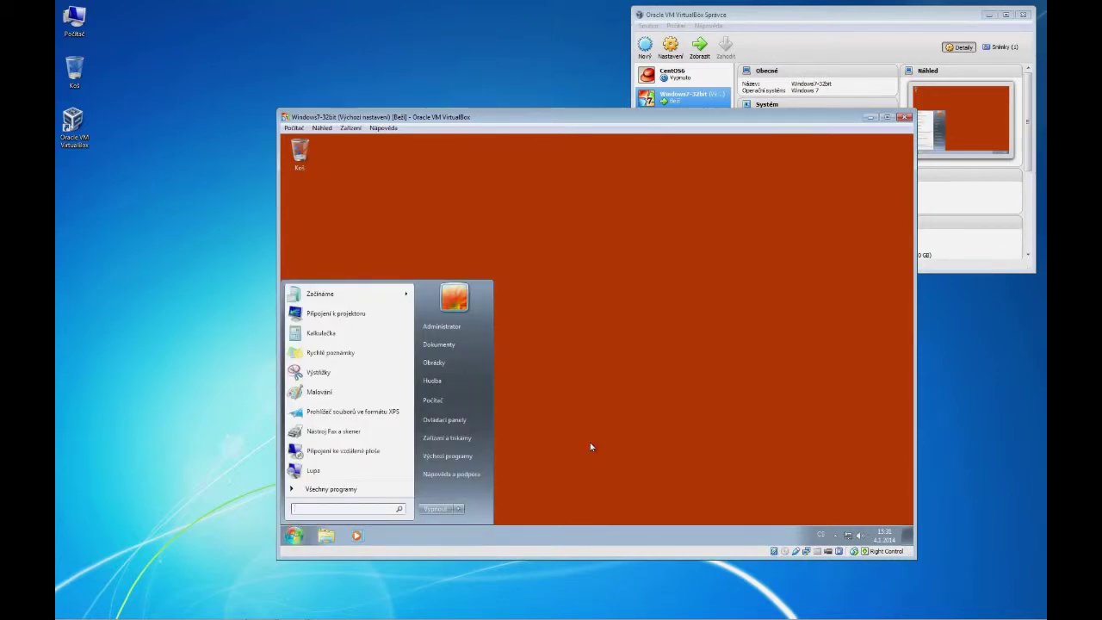
{"action": "left_click", "coordinate": [591, 447]}
- Take a second snapshot of the running virtual machine named "Červené pozadí"
{"action": "left_click", "coordinate": [294, 127]}
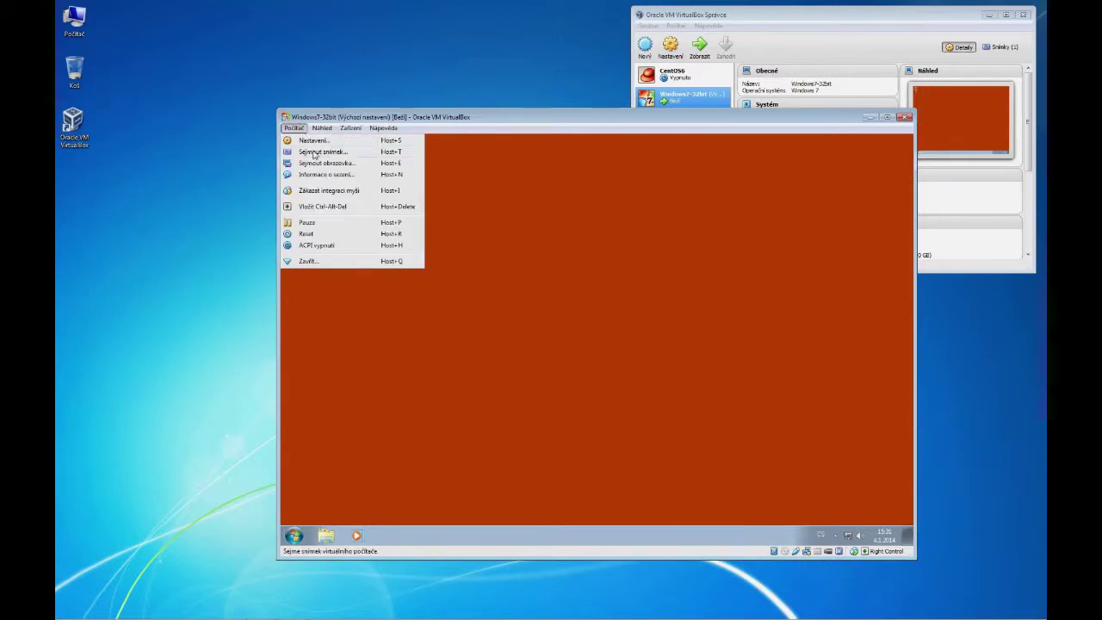
{"action": "left_click", "coordinate": [315, 153]}
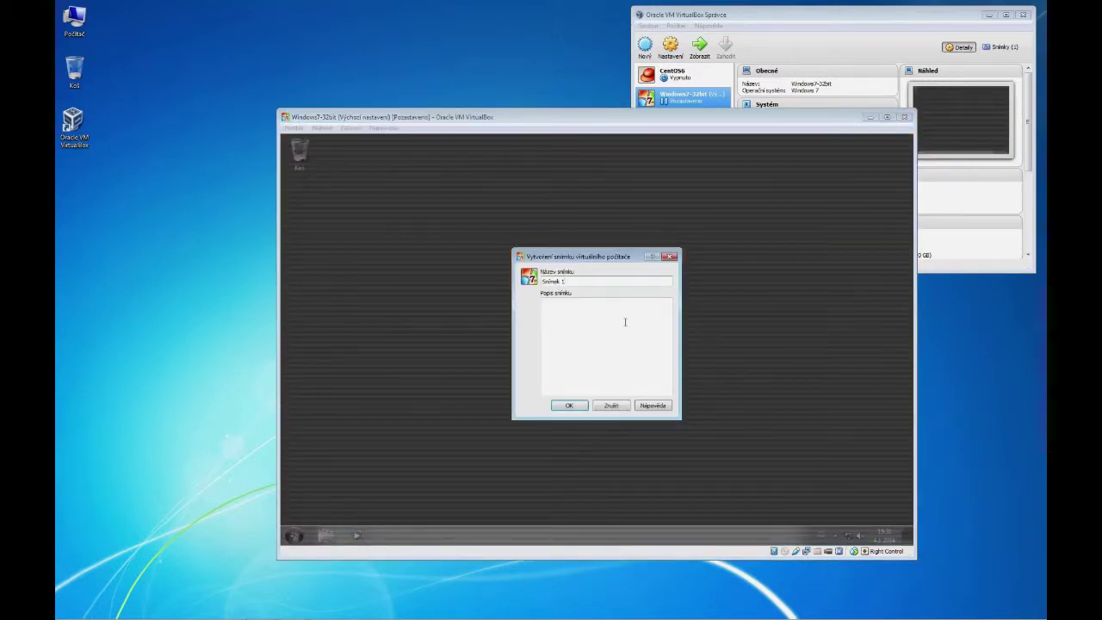
{"action": "double_click", "coordinate": [575, 282]}
{"action": "type", "text": "Červené pozadí"}
{"action": "key", "text": "BackSpace"}
{"action": "type", "text": "v"}
{"action": "left_click", "coordinate": [569, 406]}
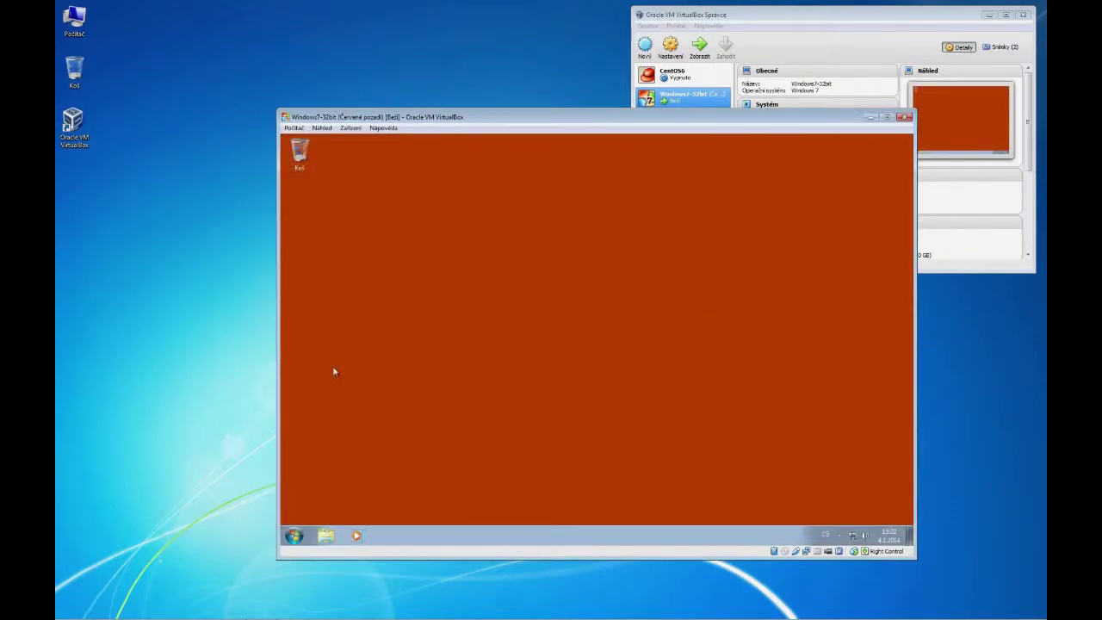
- Shut down the guest system and show the snapshot list of the Windows7-32bit virtual machine
{"action": "left_click", "coordinate": [294, 535]}
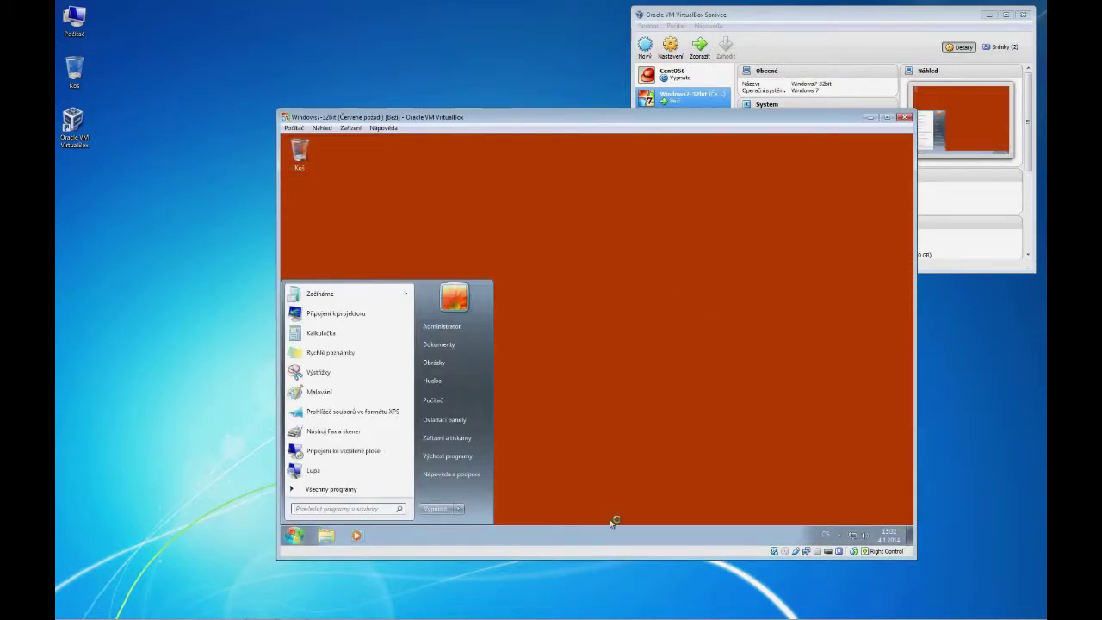
{"action": "left_click", "coordinate": [431, 510]}
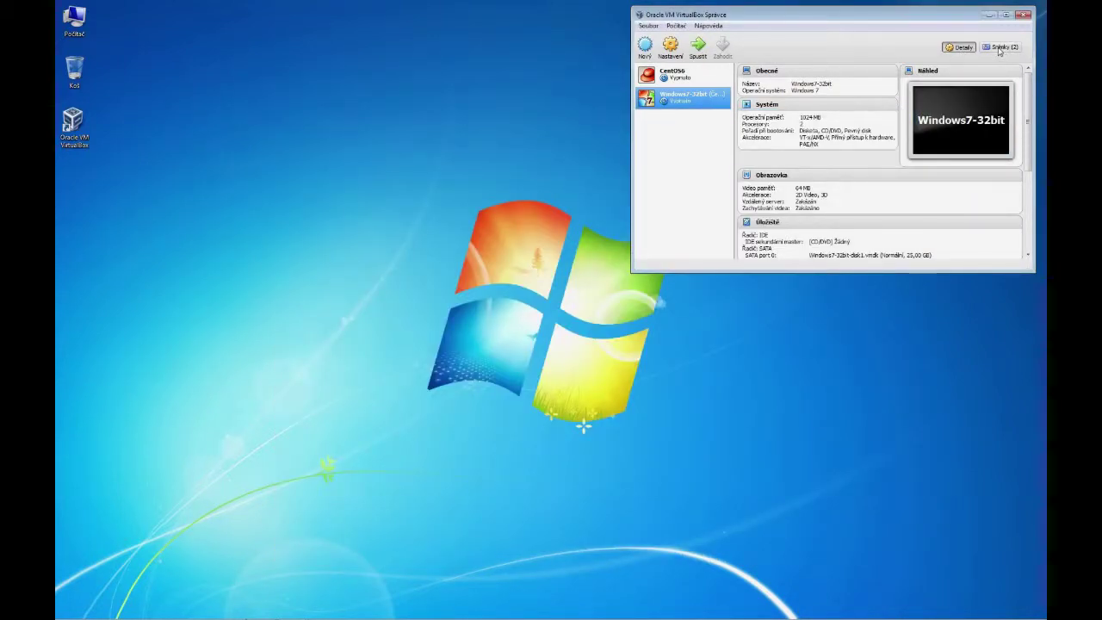
{"action": "left_click", "coordinate": [1000, 48]}
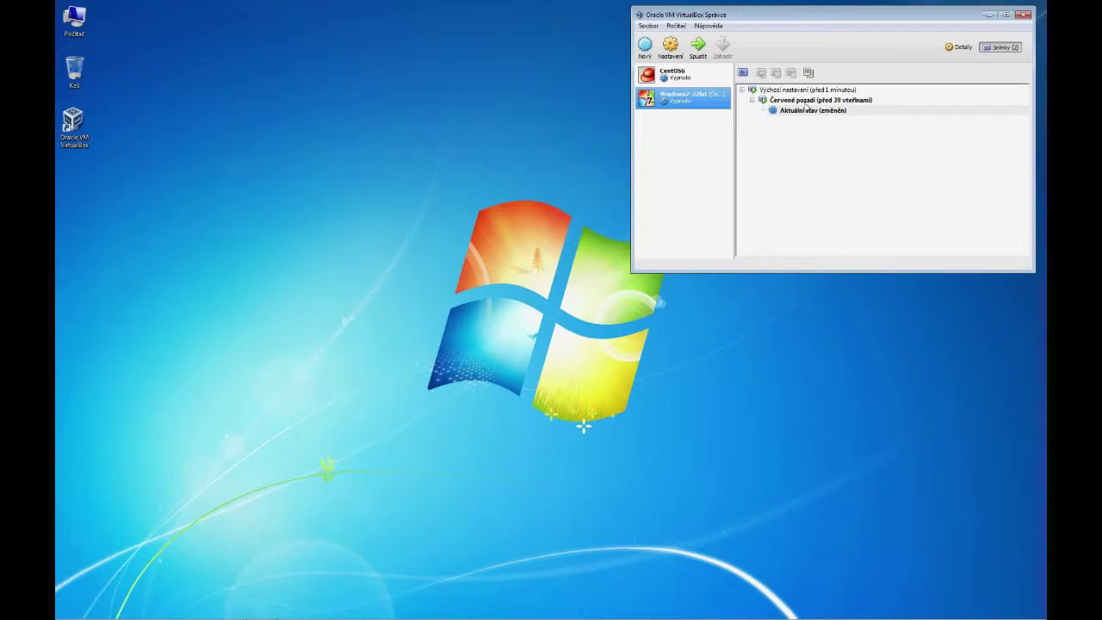
{"action": "left_click", "coordinate": [932, 142]}
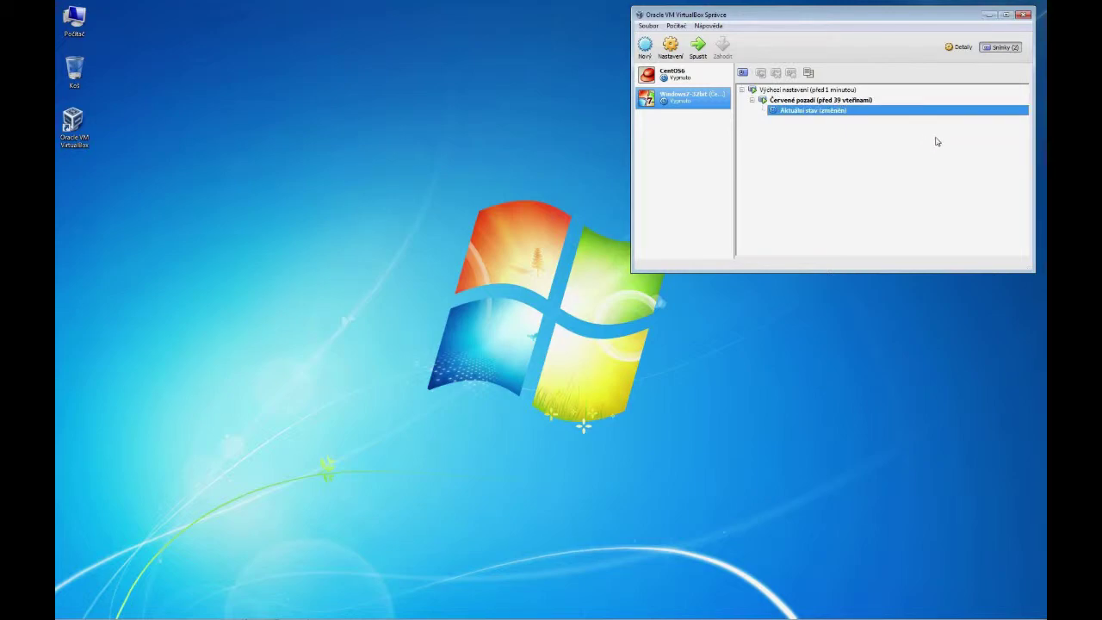
- Restore the "Výchozí nastavení" snapshot without creating a snapshot of the current state
{"action": "left_click", "coordinate": [772, 90]}
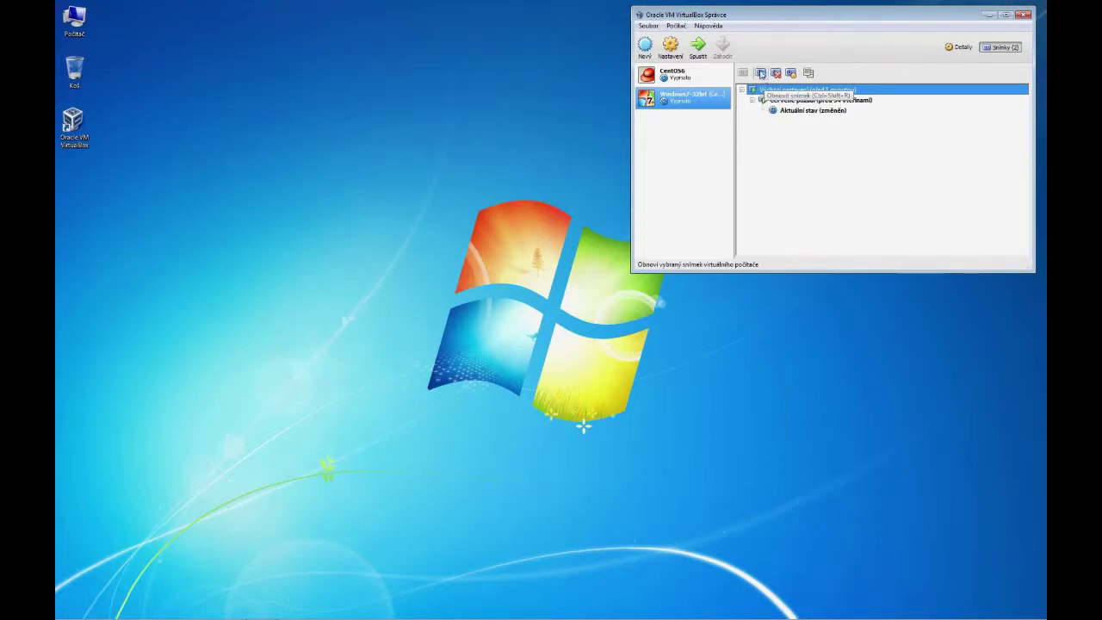
{"action": "left_click", "coordinate": [762, 74]}
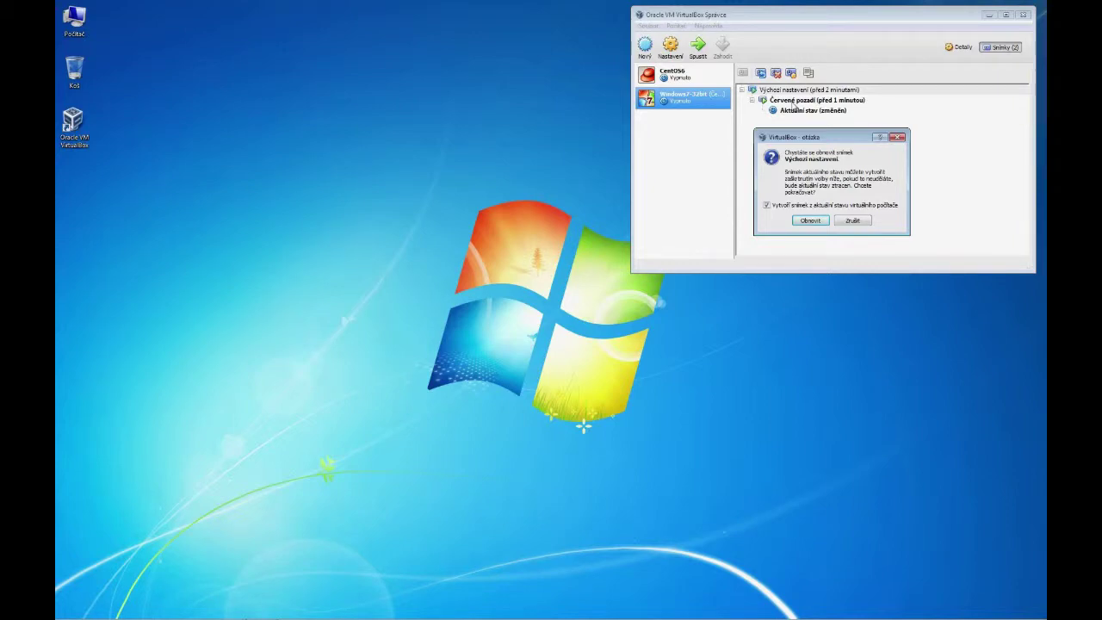
{"action": "left_click", "coordinate": [767, 207]}
{"action": "left_click", "coordinate": [812, 222]}
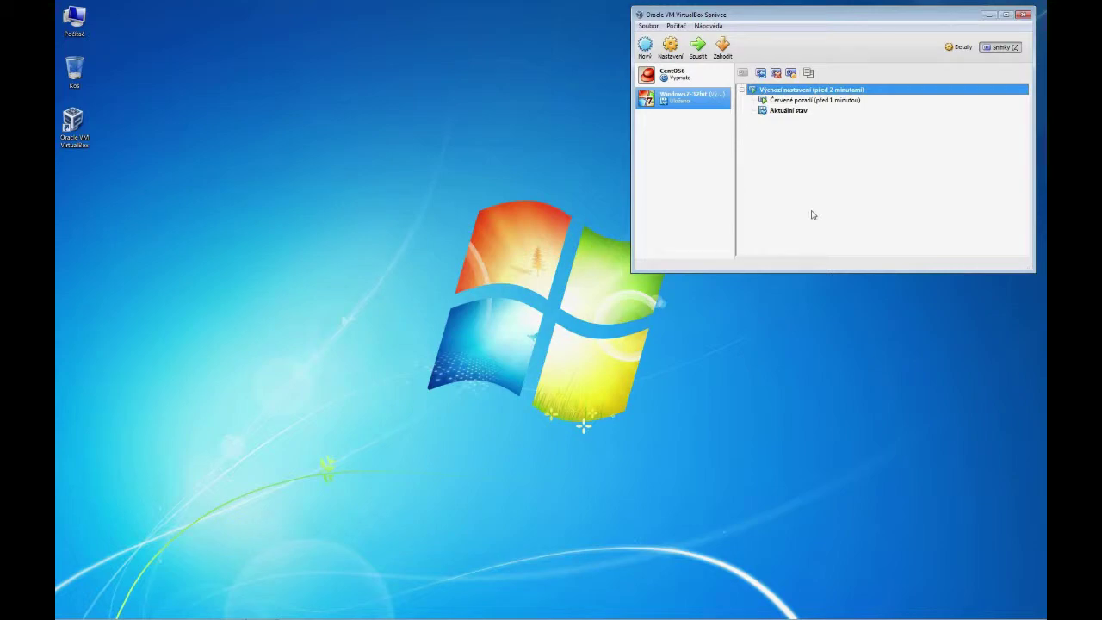
- Start the virtual machine from the restored "Výchozí nastavení" state and power it off without reverting to the snapshot
{"action": "left_click", "coordinate": [797, 101]}
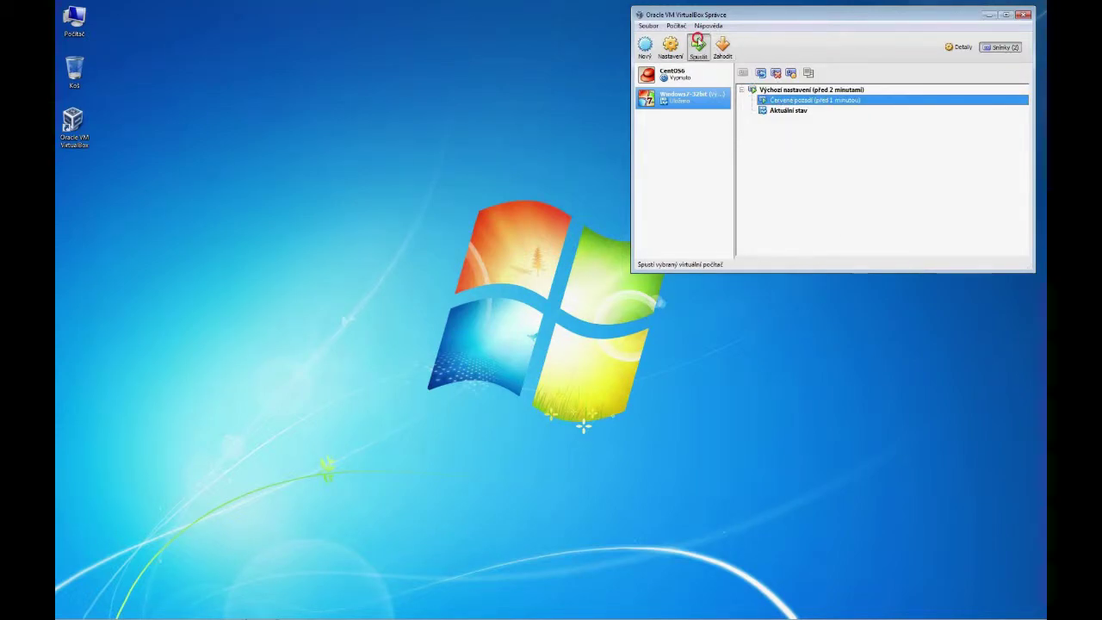
{"action": "left_click", "coordinate": [697, 45]}
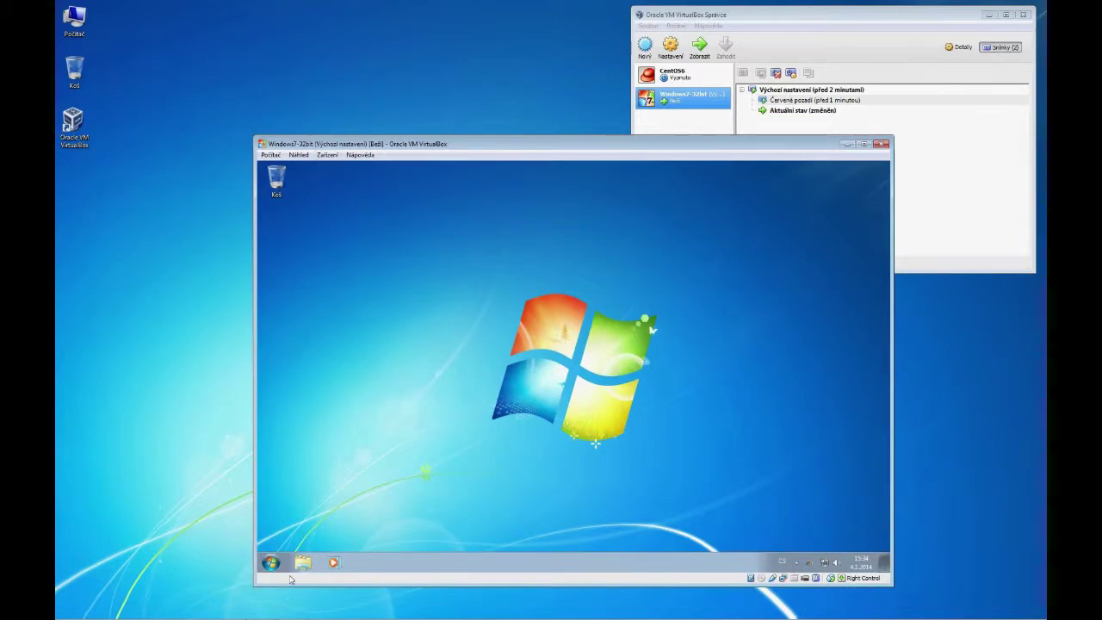
{"action": "left_click", "coordinate": [881, 143]}
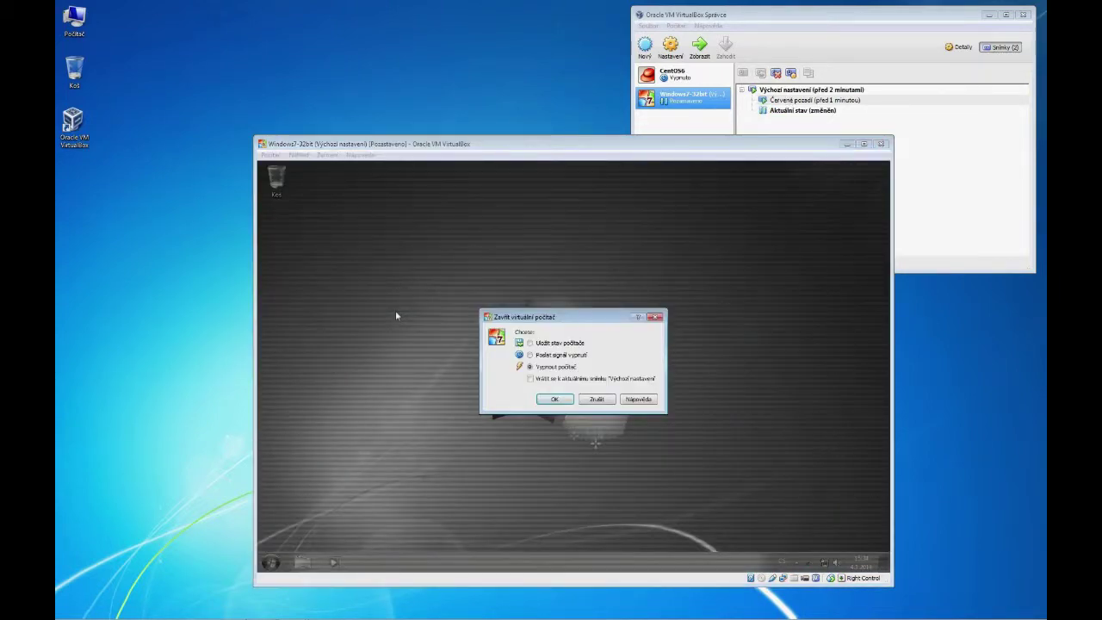
{"action": "left_click", "coordinate": [556, 398]}
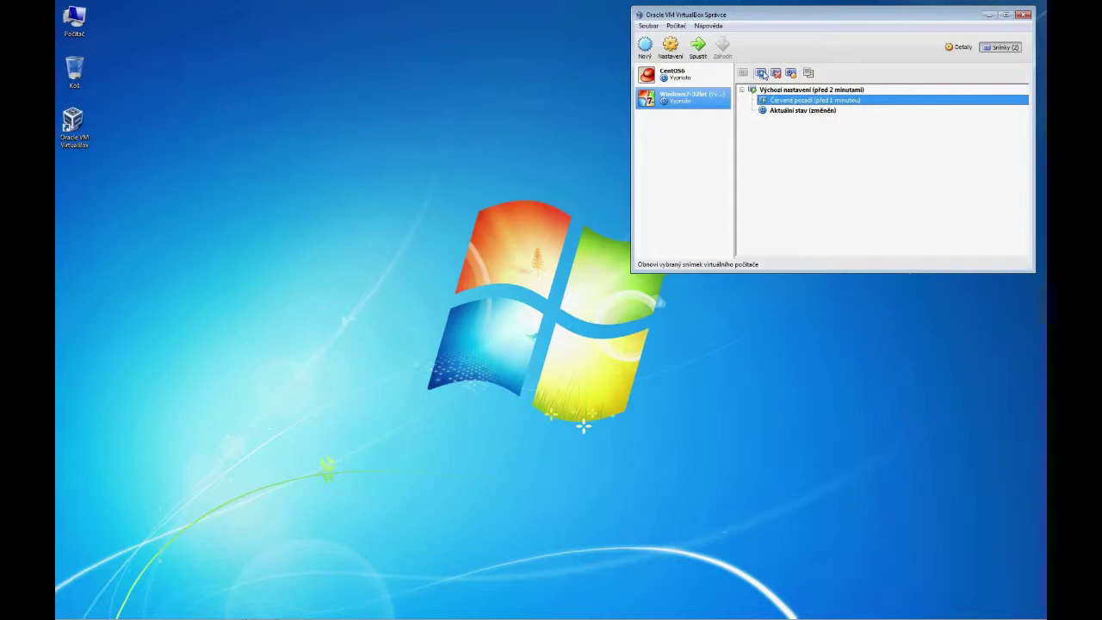
{"action": "left_click", "coordinate": [760, 72]}
{"action": "left_click", "coordinate": [805, 177]}
{"action": "left_click", "coordinate": [860, 213]}
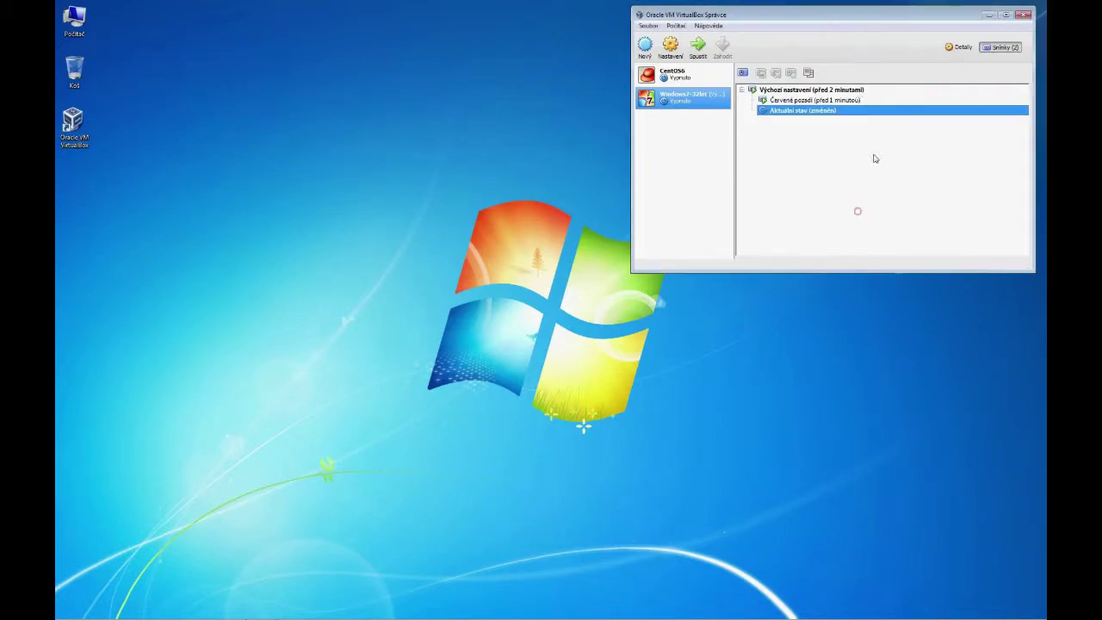
- Restore the "Červené pozadí" snapshot, discarding the current state without making a snapshot of it
{"action": "left_click", "coordinate": [781, 101]}
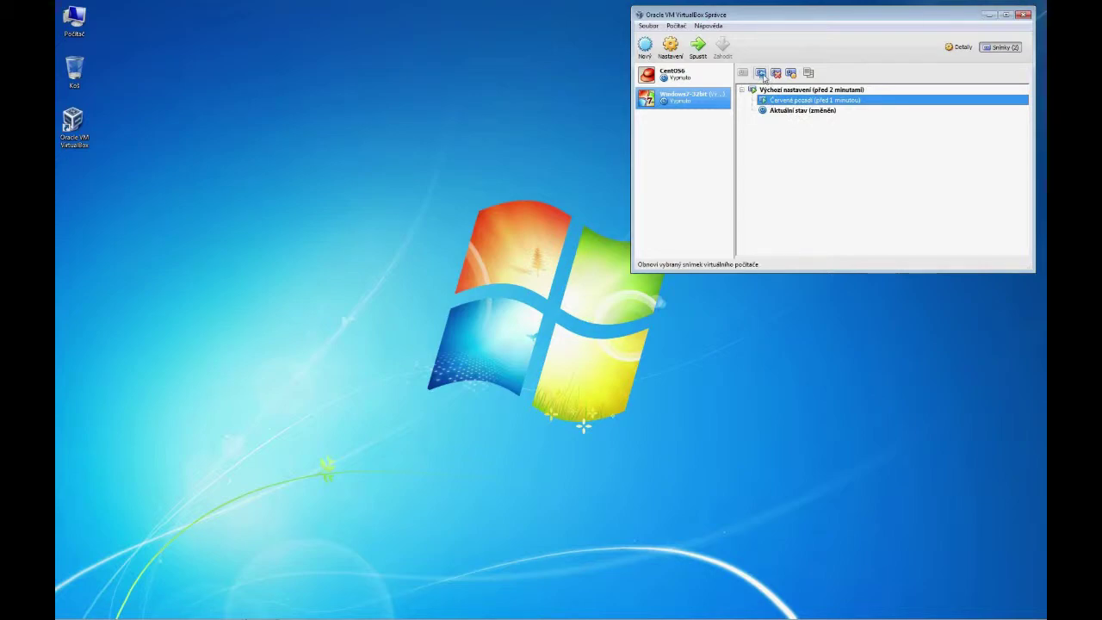
{"action": "left_click", "coordinate": [764, 76]}
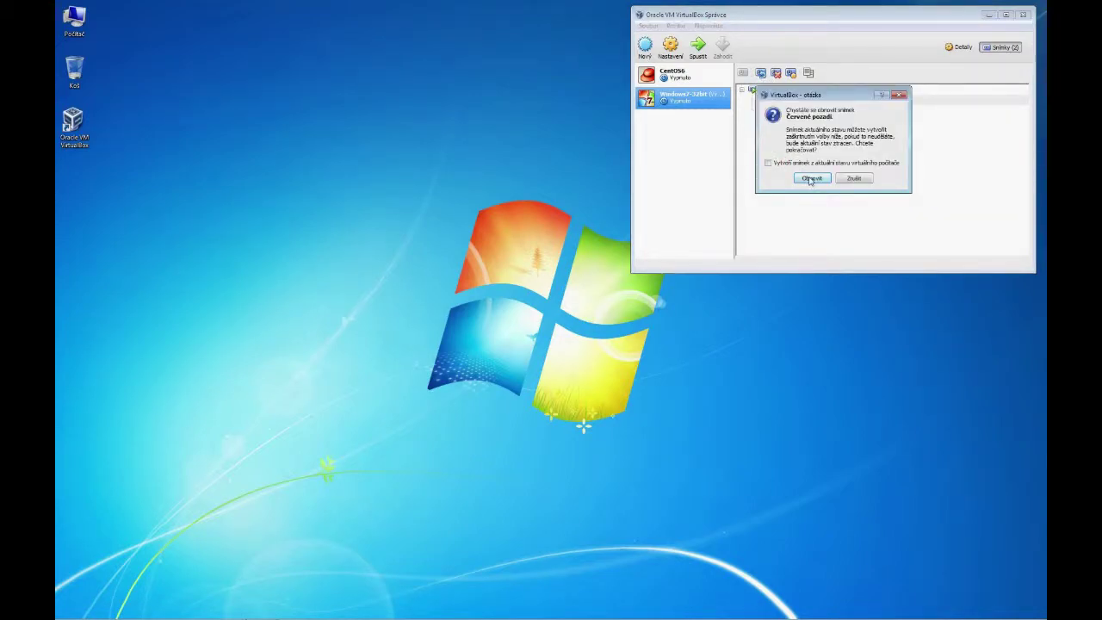
{"action": "left_click", "coordinate": [811, 177]}
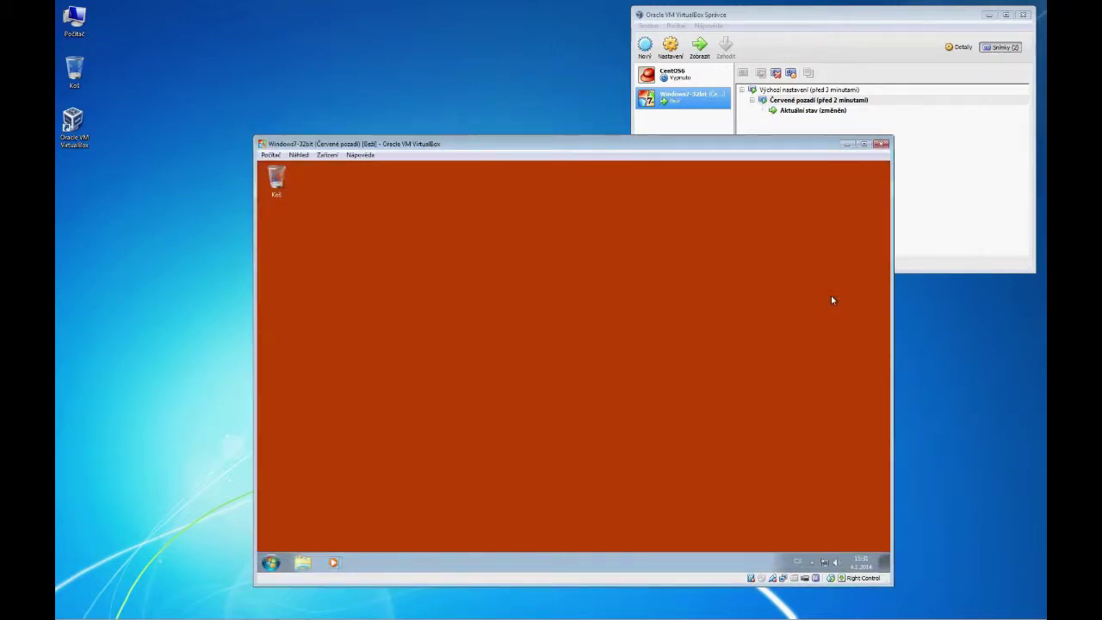
- Power off the running virtual machine without reverting to its snapshot and move the manager window towards the middle of the desktop
{"action": "left_click", "coordinate": [881, 144]}
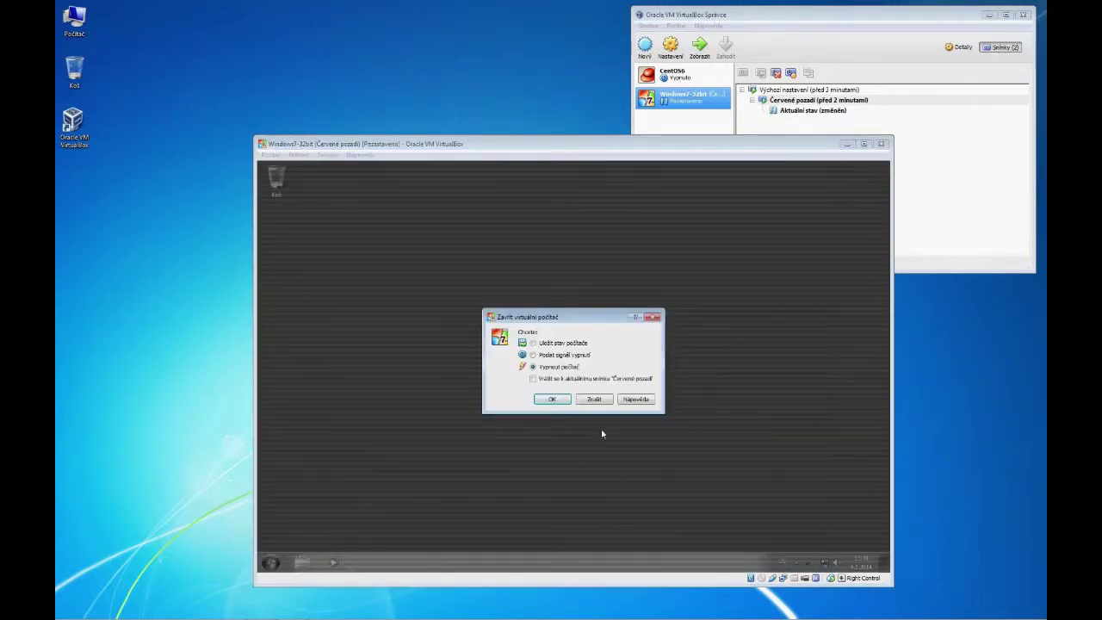
{"action": "left_click", "coordinate": [558, 399]}
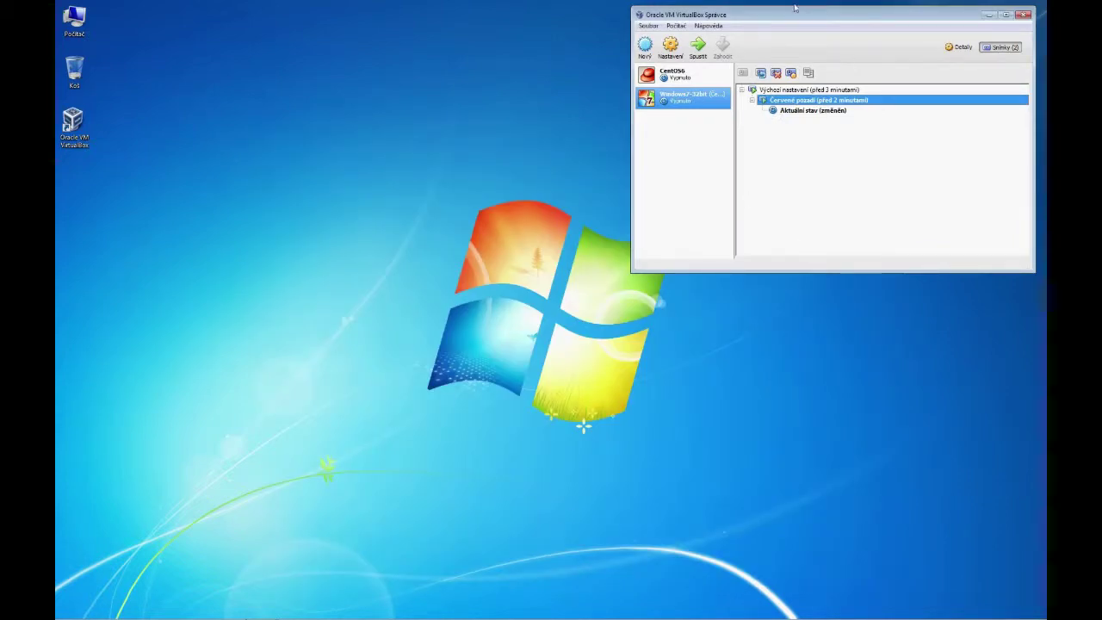
{"action": "left_click_drag", "start_coordinate": [789, 15], "coordinate": [771, 17]}
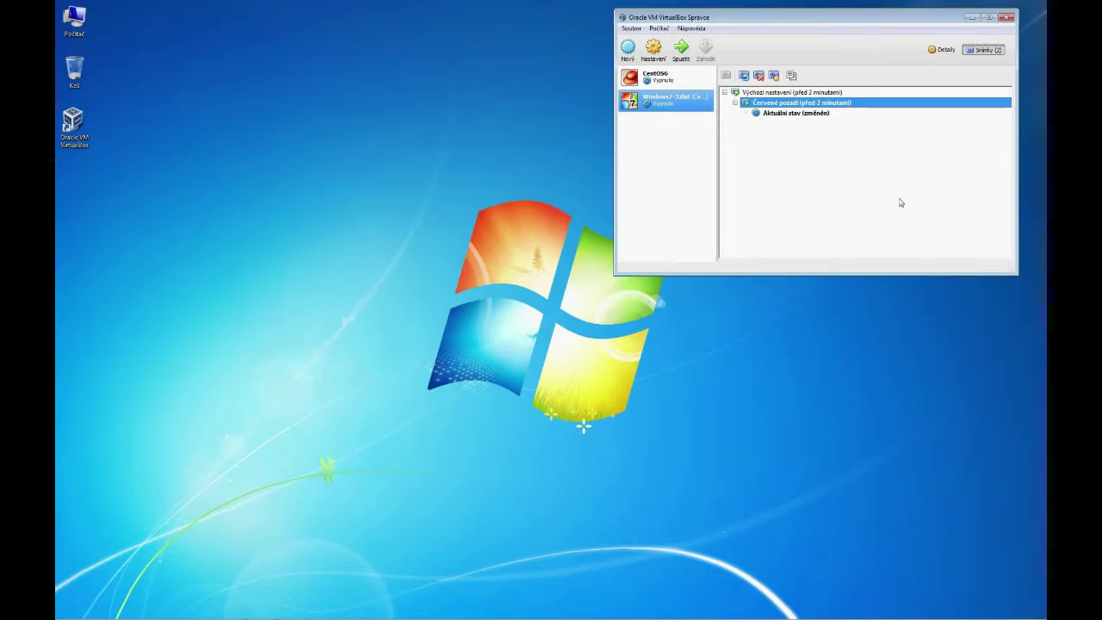
{"action": "left_click_drag", "start_coordinate": [746, 19], "coordinate": [617, 25]}
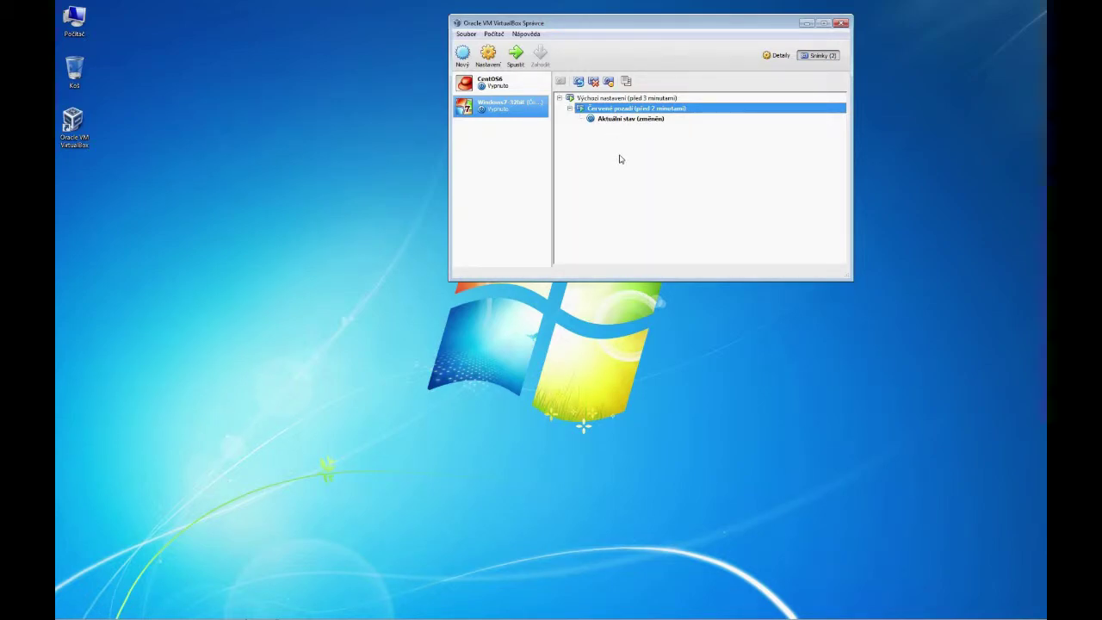
- Delete the "Výchozí nastavení" snapshot of the Windows7-32bit virtual machine
{"action": "left_click", "coordinate": [598, 99]}
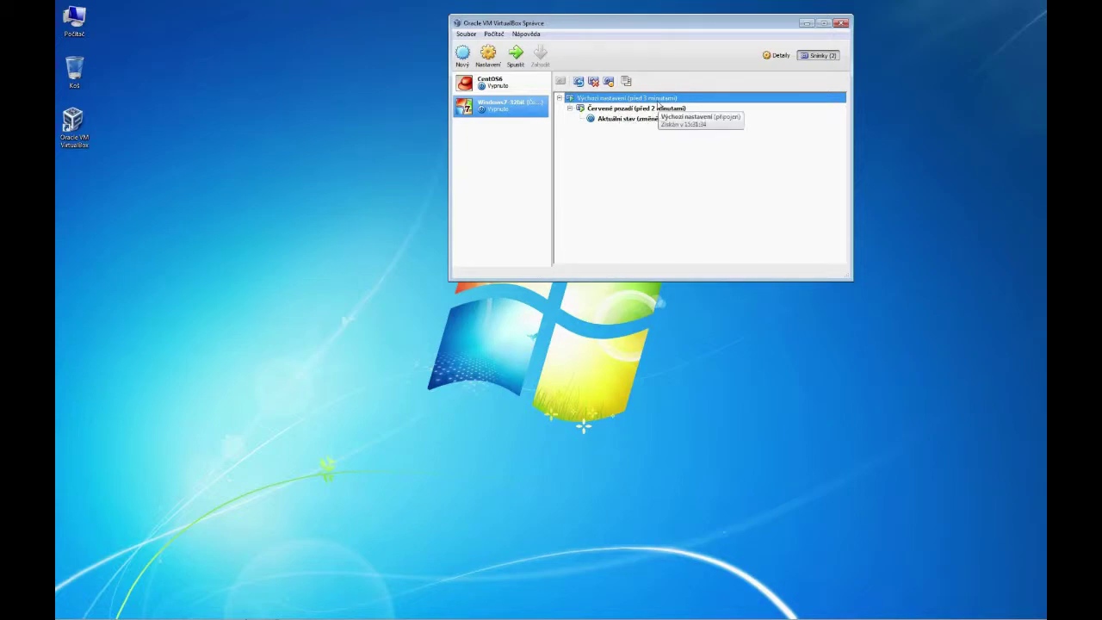
{"action": "left_click", "coordinate": [593, 82]}
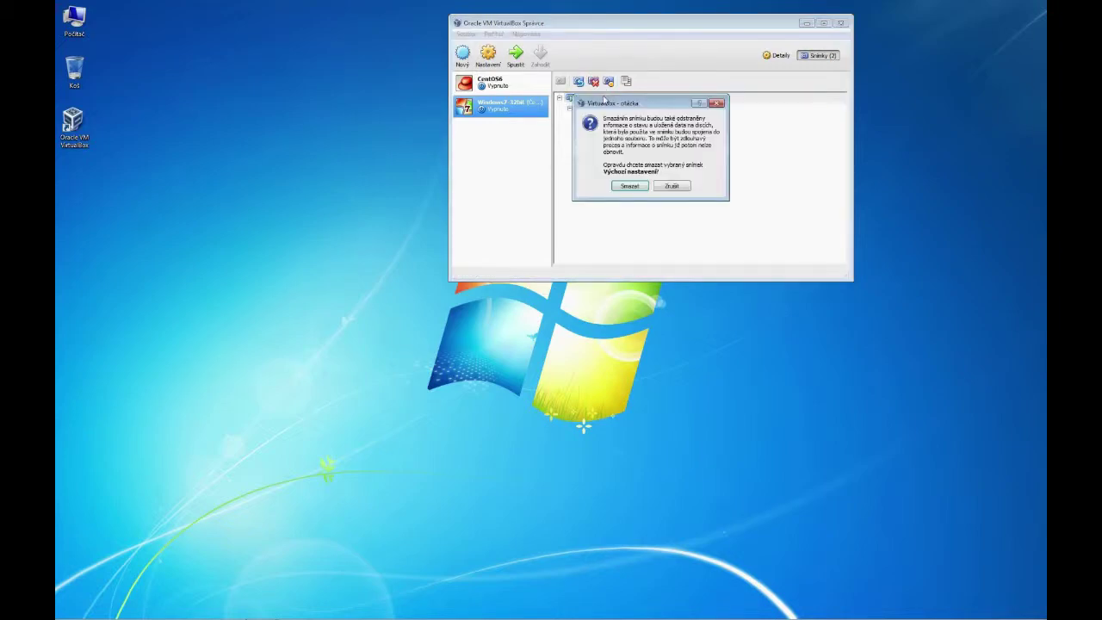
{"action": "left_click", "coordinate": [628, 187]}
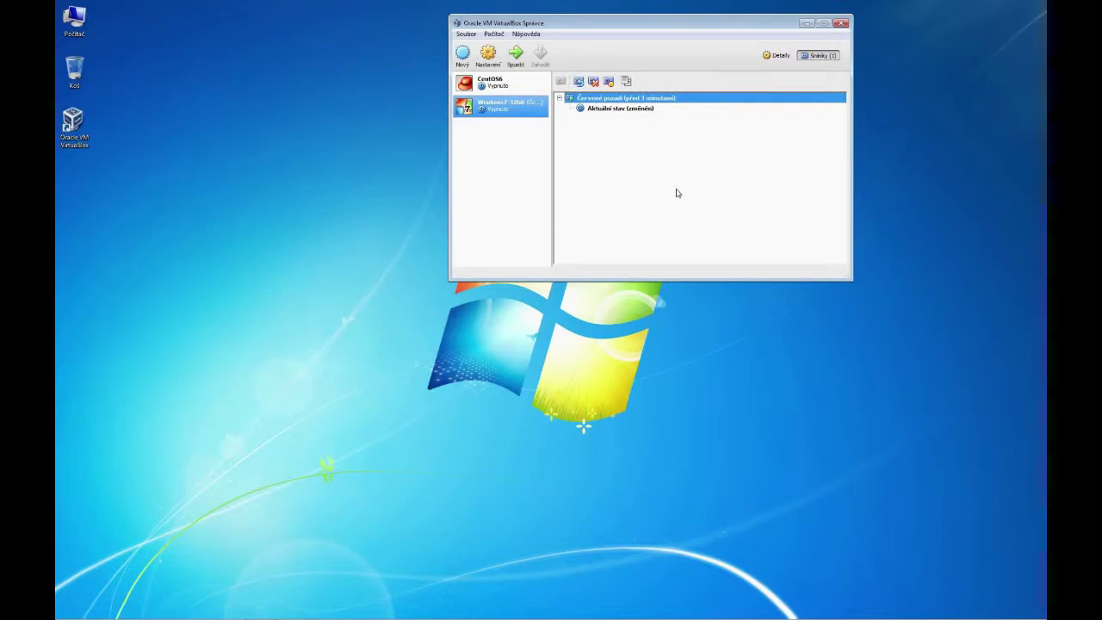
- Restore the remaining "Červené pozadí" snapshot with the option to create a snapshot of the current state turned off
{"action": "left_click", "coordinate": [582, 80]}
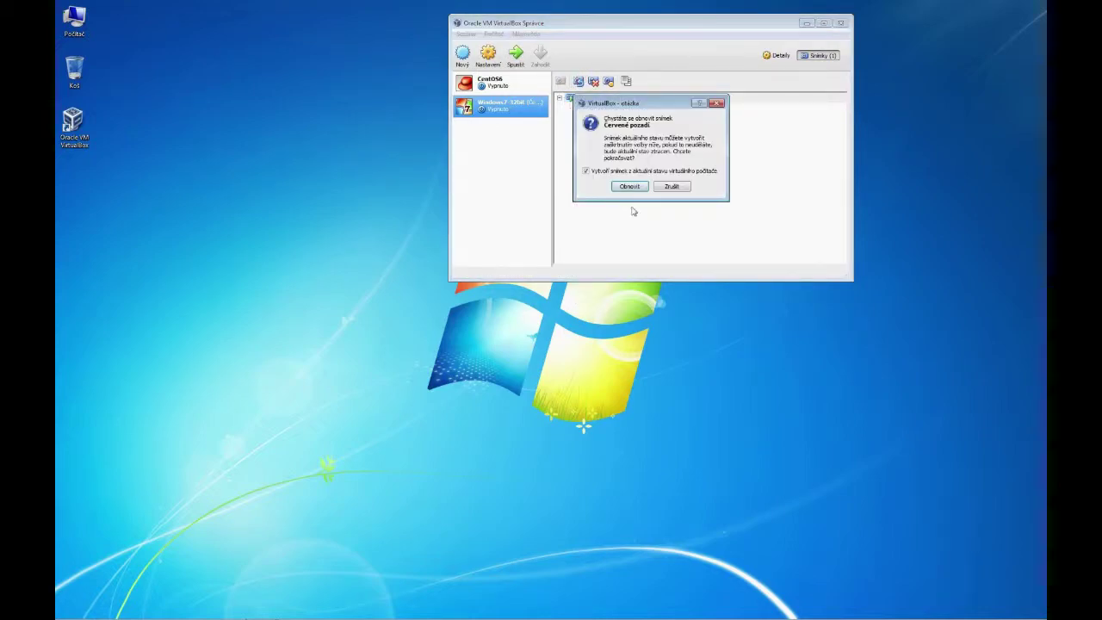
{"action": "left_click", "coordinate": [617, 173]}
{"action": "left_click", "coordinate": [628, 186]}
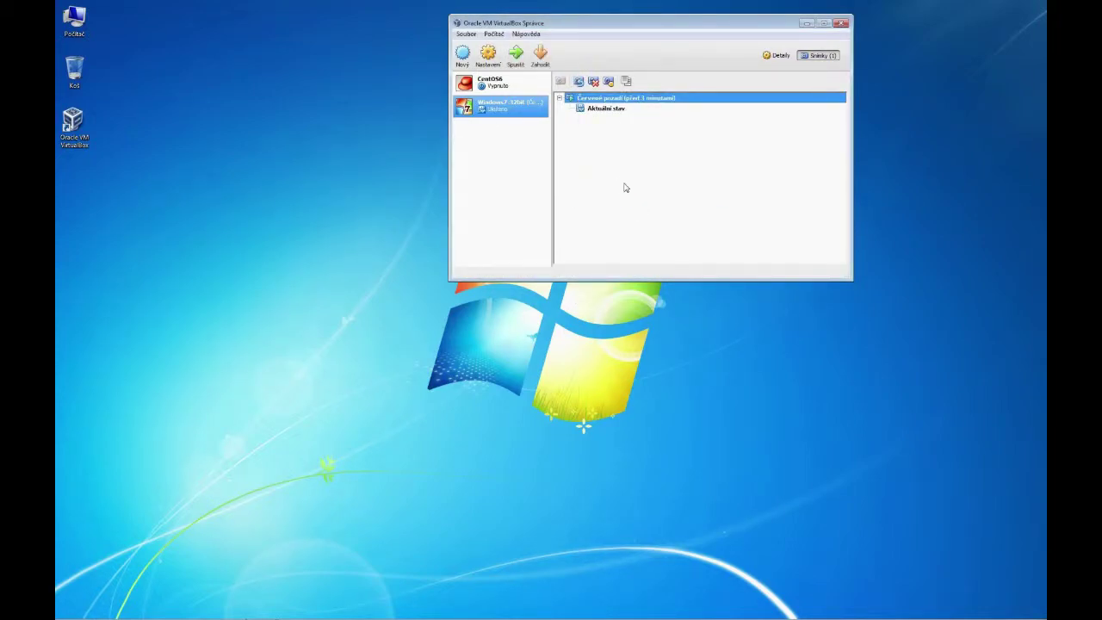
- Restore the "Červené pozadí" snapshot a second time
{"action": "left_click", "coordinate": [605, 110]}
{"action": "left_click", "coordinate": [590, 98]}
{"action": "left_click", "coordinate": [579, 81]}
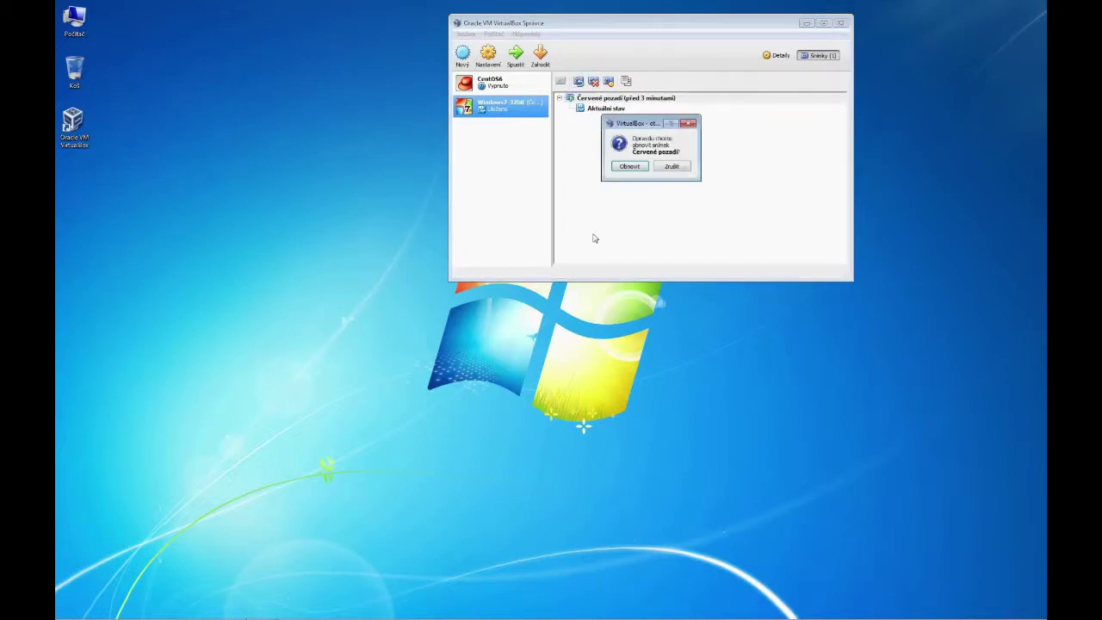
{"action": "left_click", "coordinate": [627, 167]}
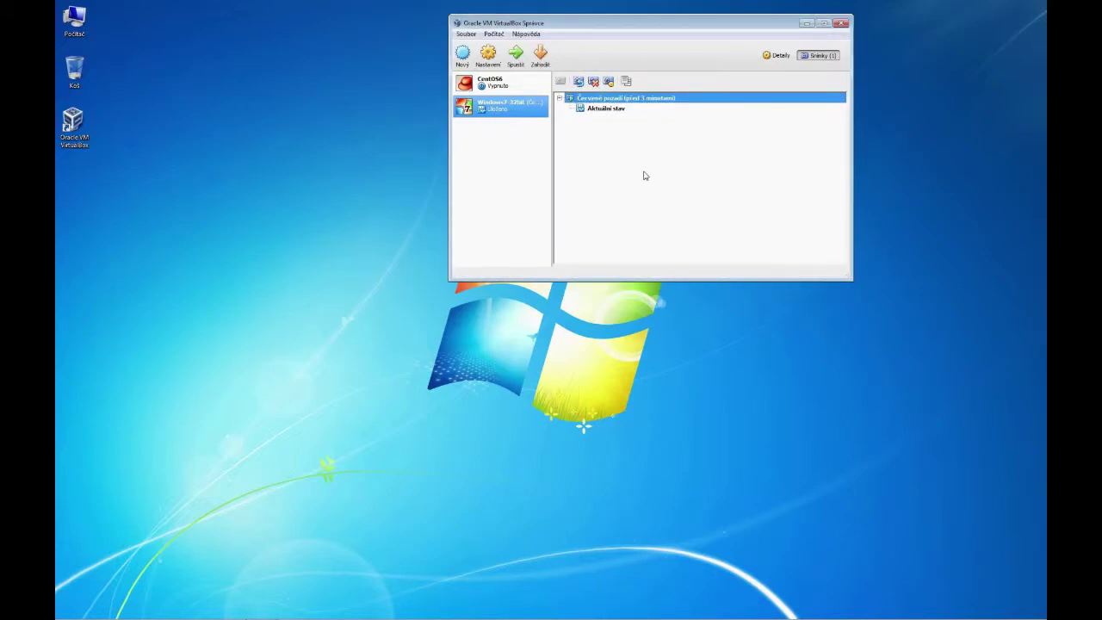
- Start the virtual machine from the restored "Červené pozadí" state and power it off without reverting to the snapshot
{"action": "left_click", "coordinate": [515, 58]}
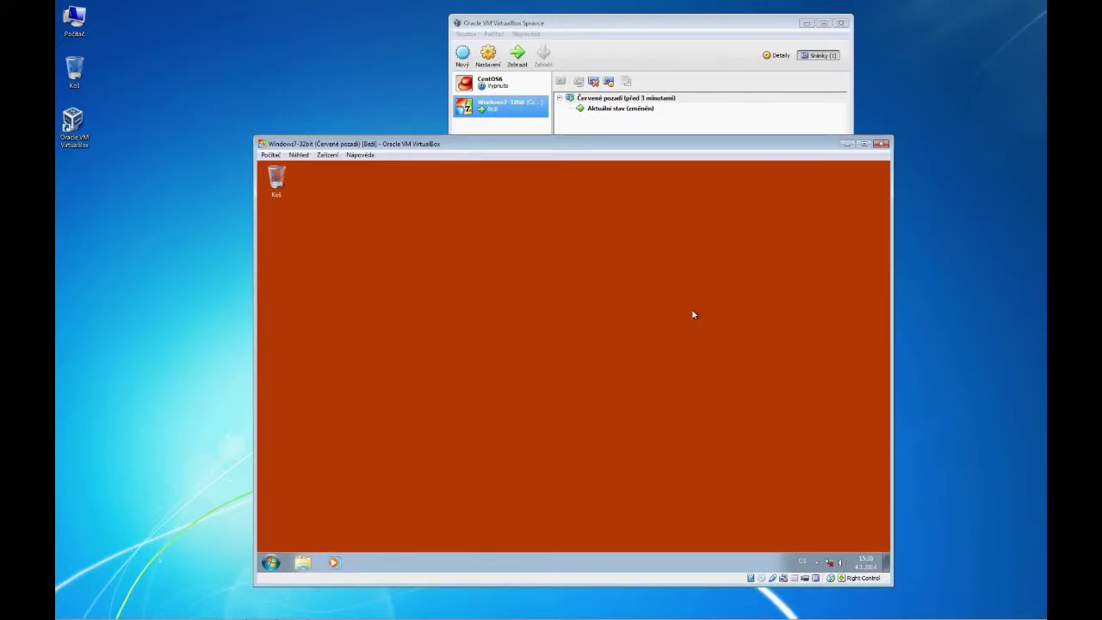
{"action": "left_click", "coordinate": [881, 143]}
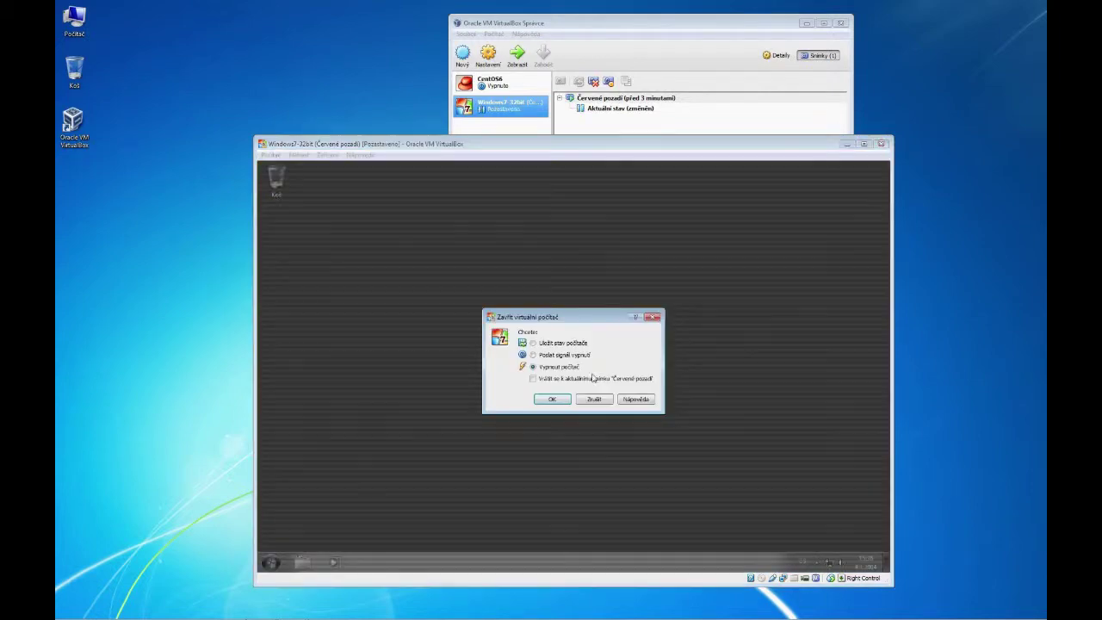
{"action": "left_click", "coordinate": [554, 399]}
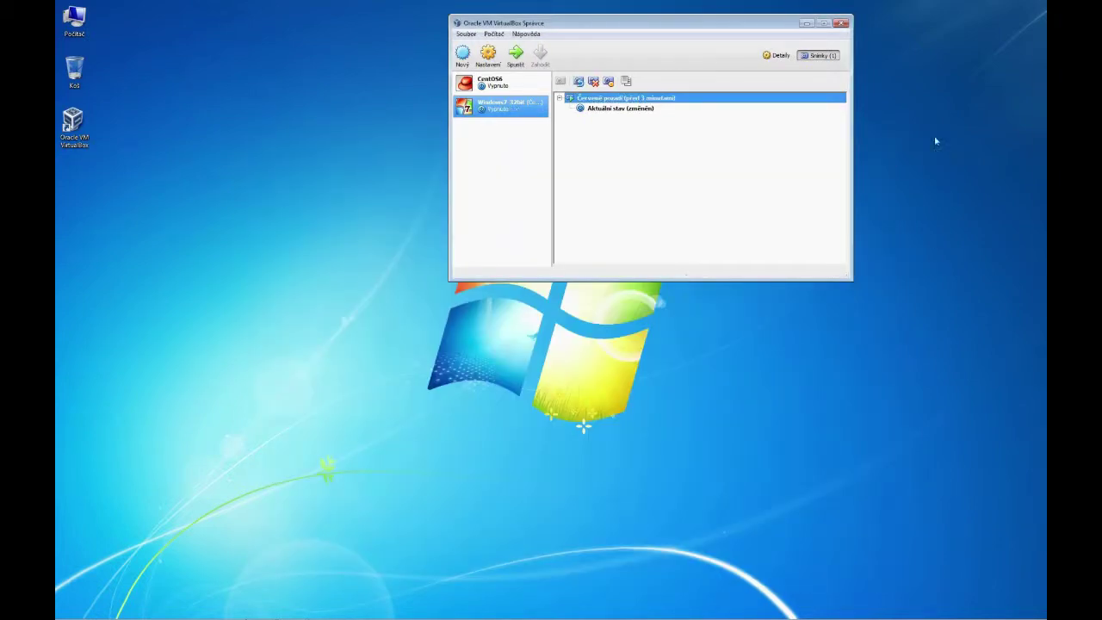
- Delete the "Změna pozadí" snapshot of the Windows7-32bit virtual machine and confirm its removal
{"action": "left_click", "coordinate": [631, 109]}
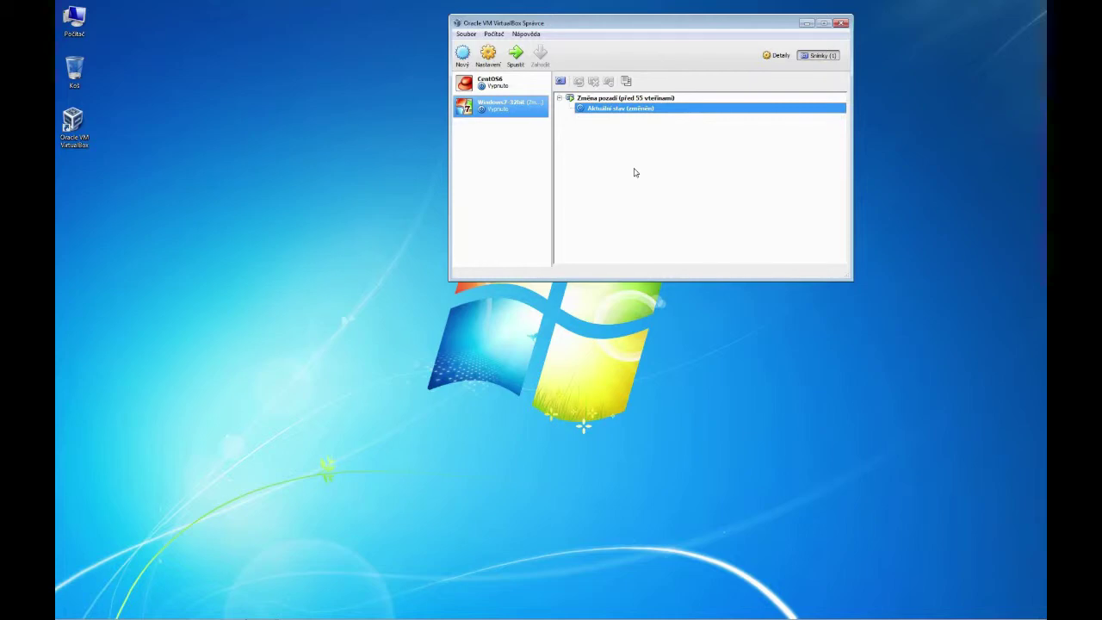
{"action": "left_click", "coordinate": [606, 99]}
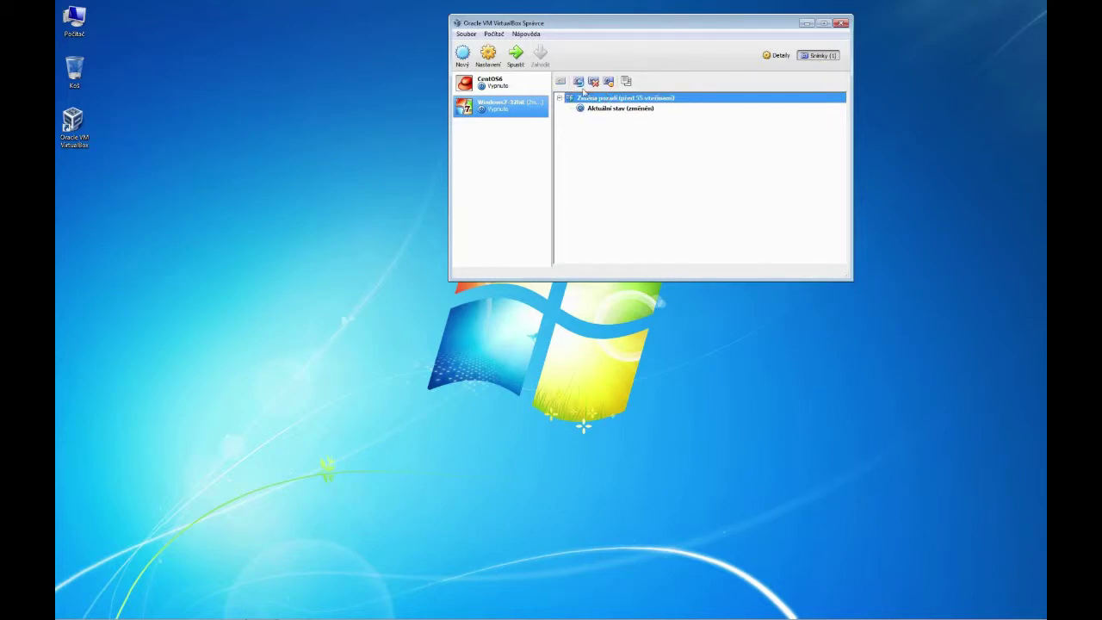
{"action": "left_click", "coordinate": [593, 81]}
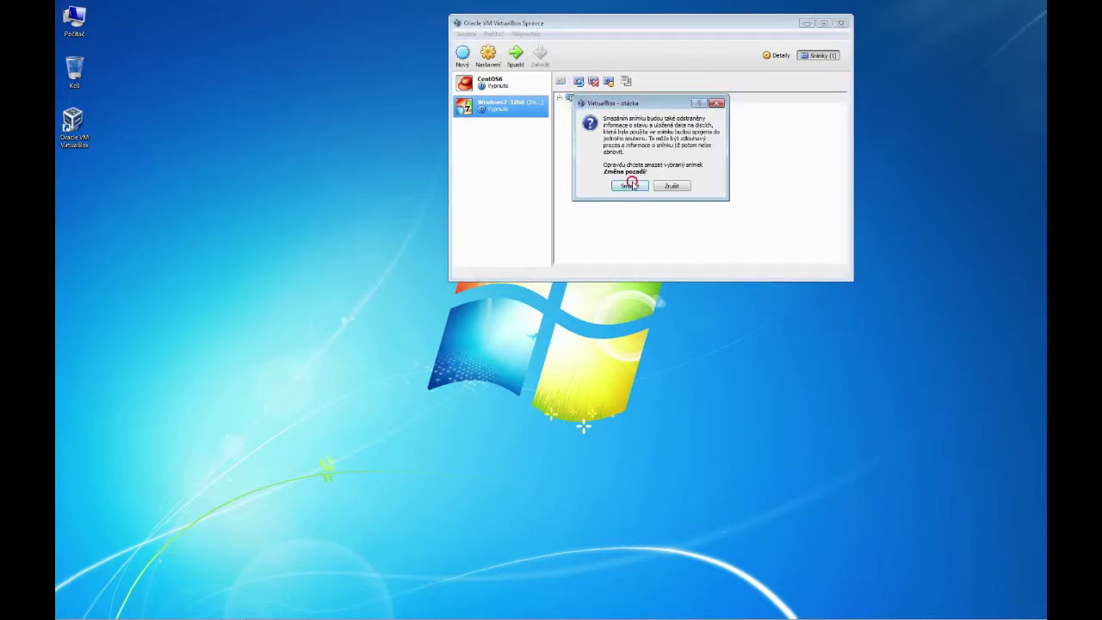
{"action": "left_click", "coordinate": [630, 186]}
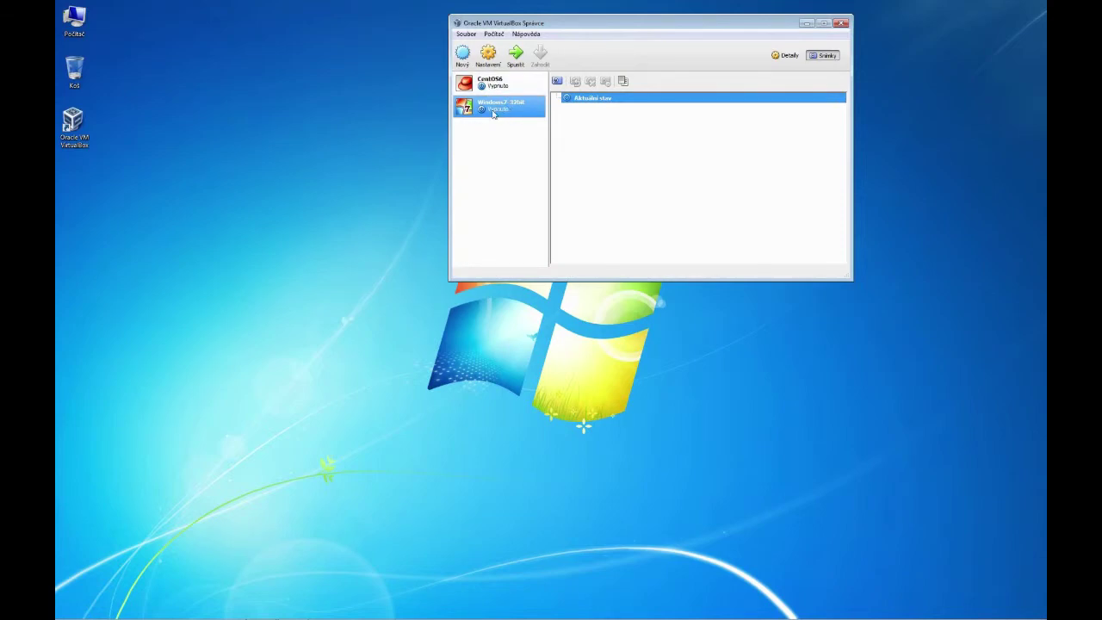
{"action": "left_click", "coordinate": [474, 35]}
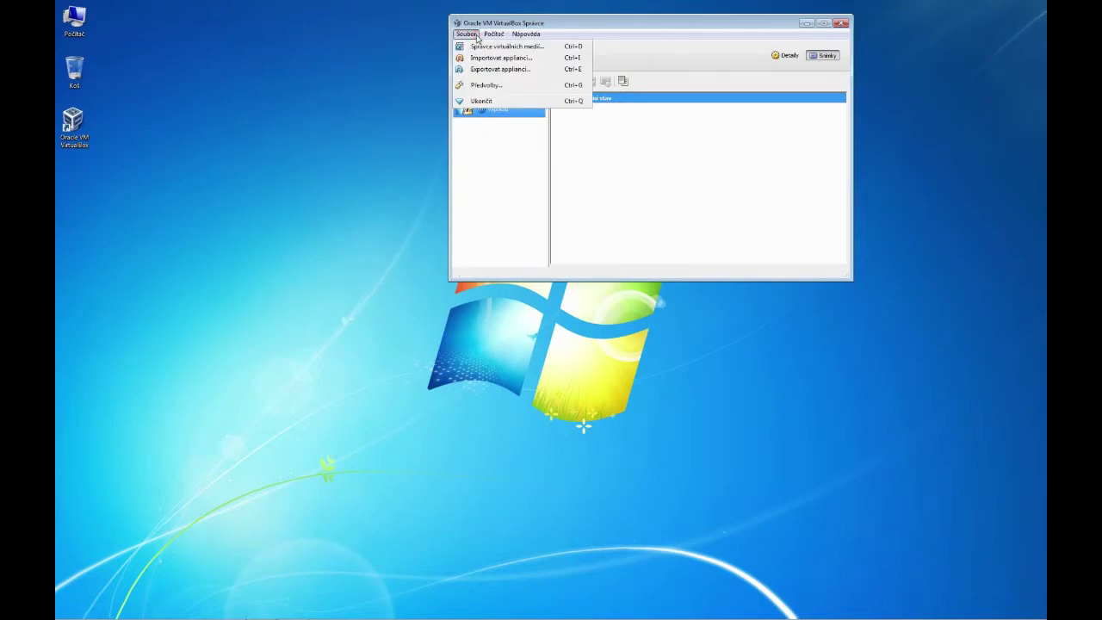
{"action": "left_click", "coordinate": [642, 157]}
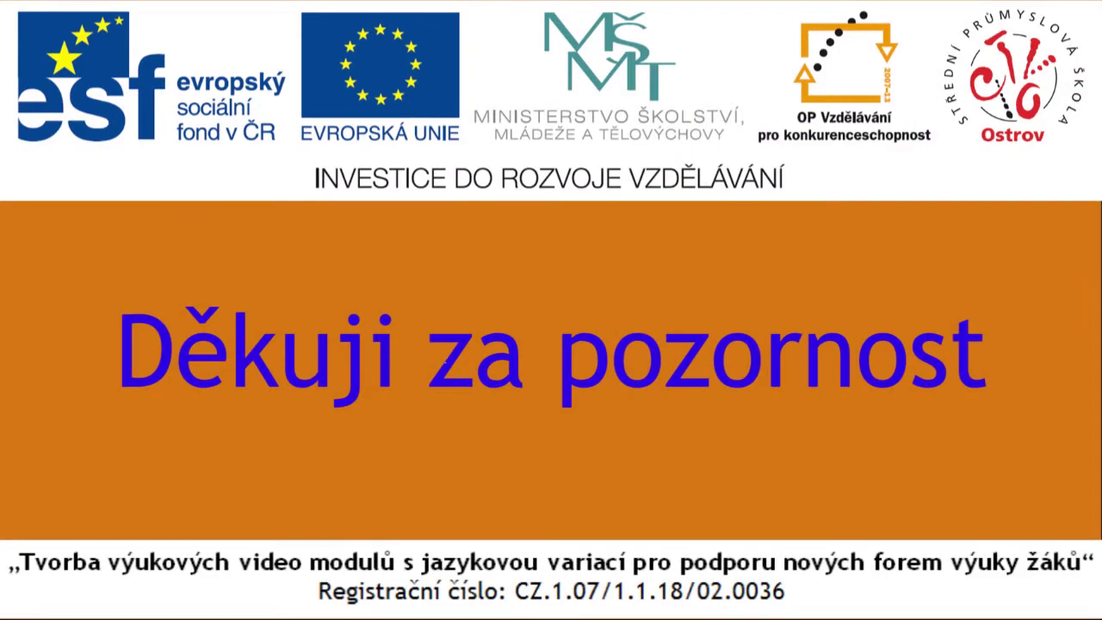